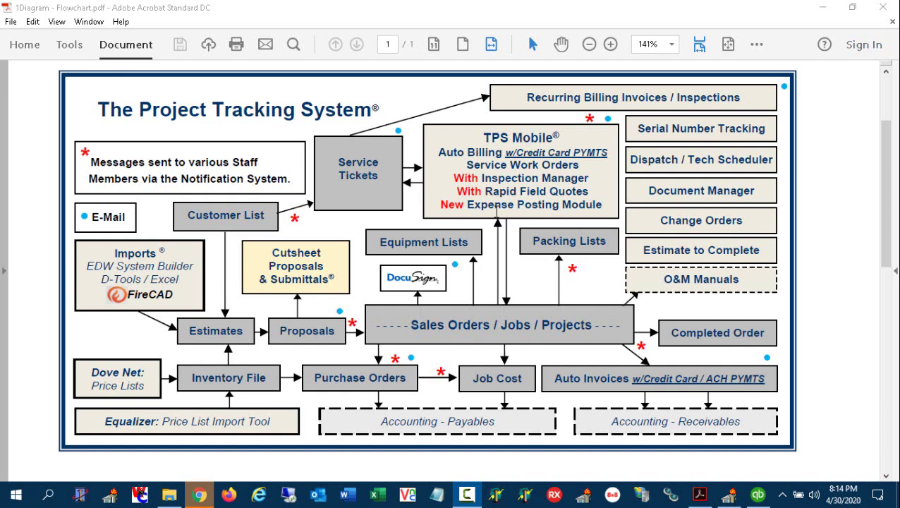
Highlight the Expense Posting Module label on the flowchart, then switch to TPS Mobile
drag(470, 209, 587, 207)
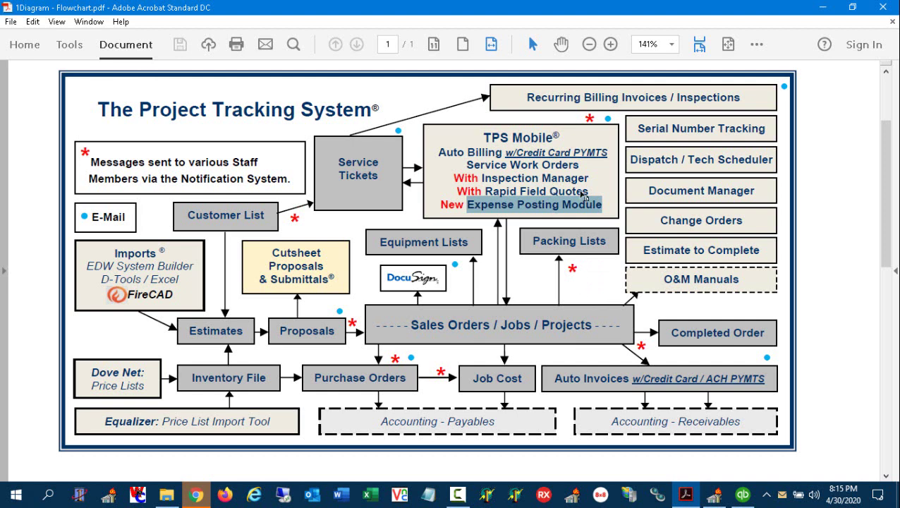
click(607, 201)
key(alt+Tab)
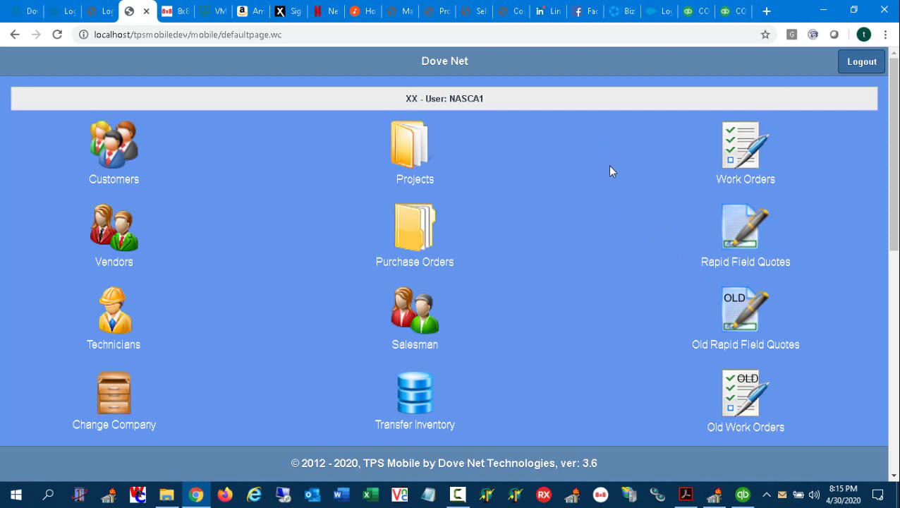
Open work order 101384XX-1 from Work Orders and go to its Upload Image page
click(742, 149)
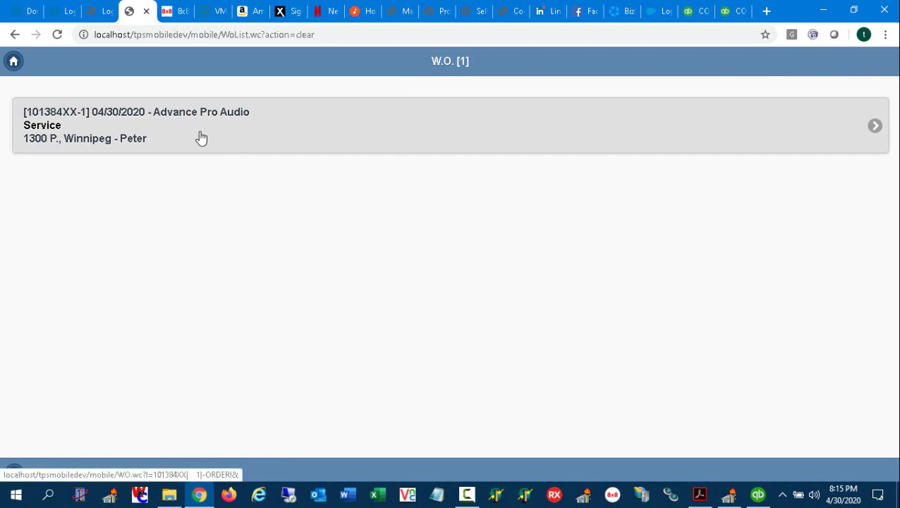
click(201, 137)
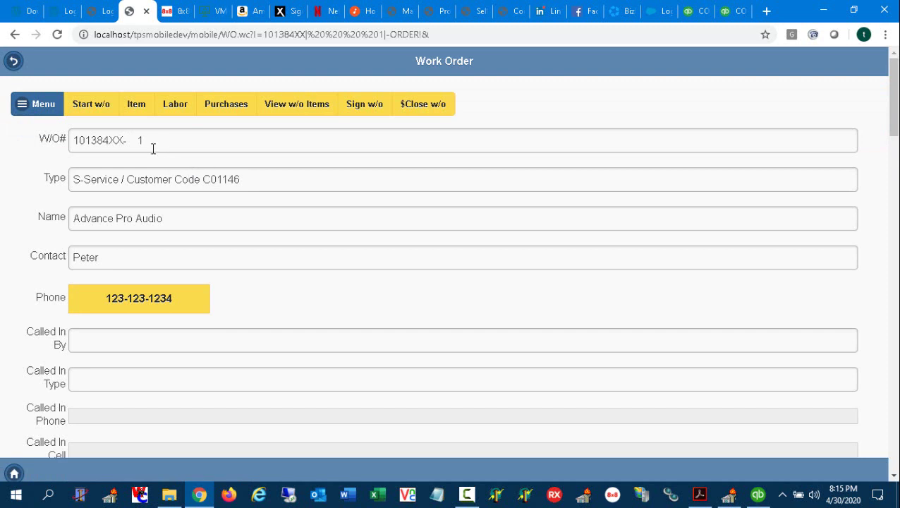
click(43, 105)
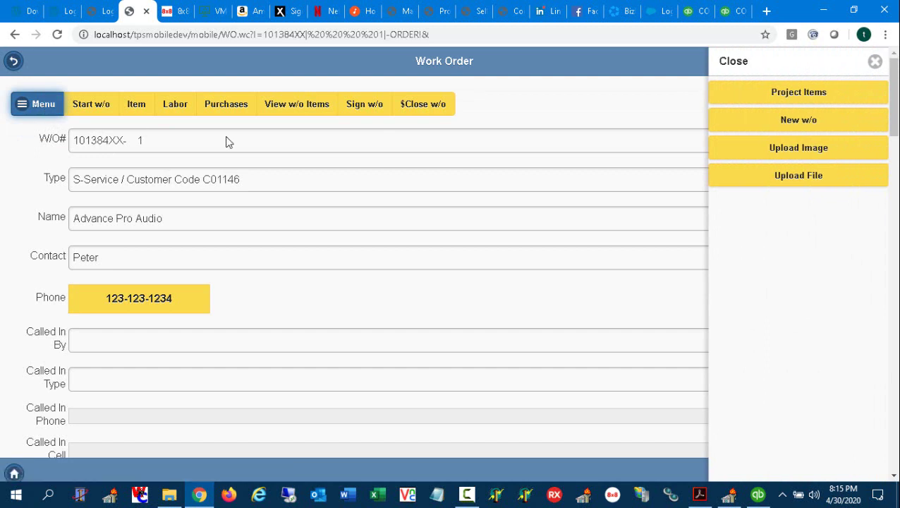
click(802, 153)
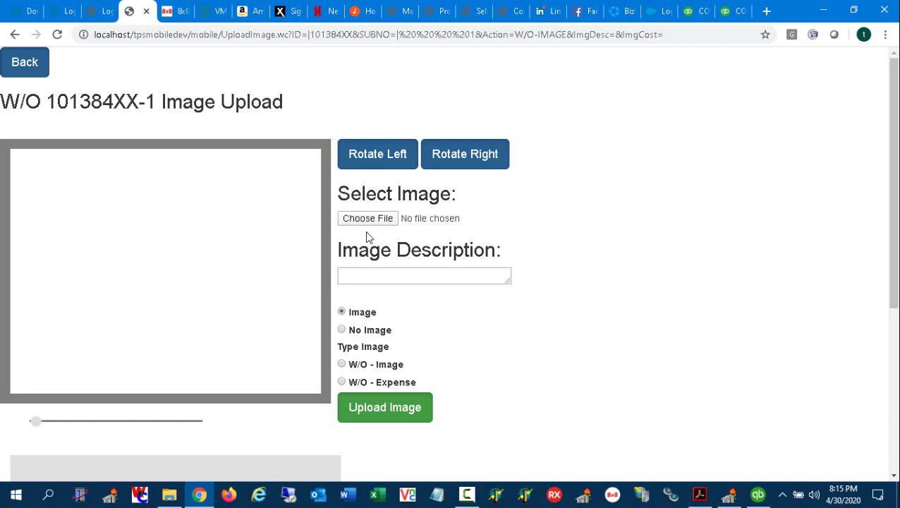
Upload Punch Block.jpg as a W/O - Image with the description 'Repair'
click(369, 366)
click(368, 218)
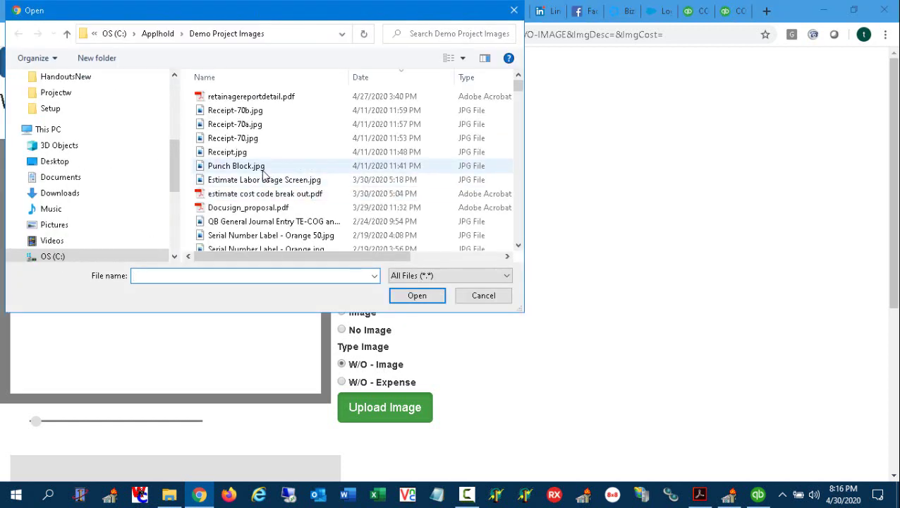
double_click(262, 168)
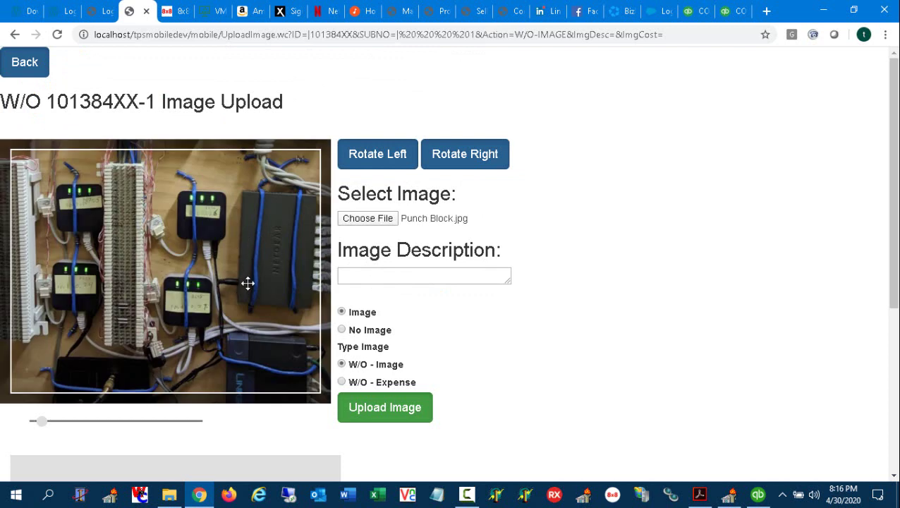
click(360, 275)
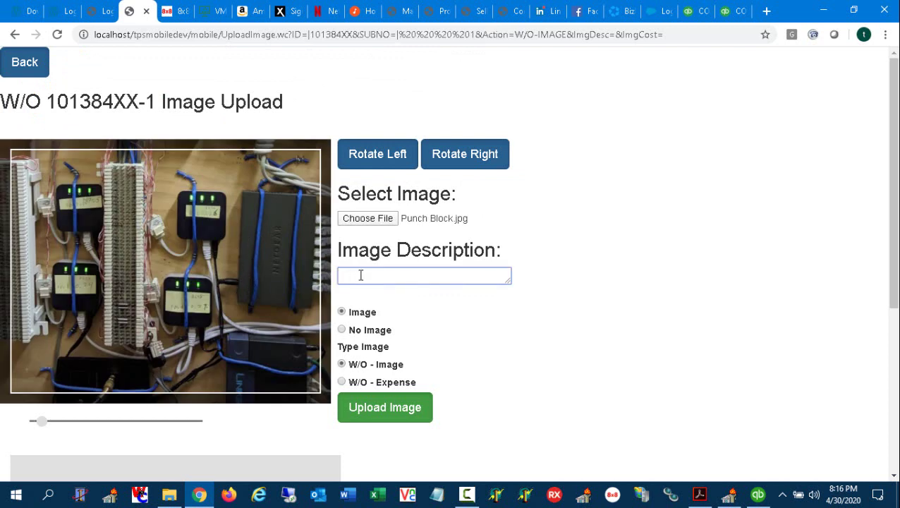
text(Repair)
click(425, 408)
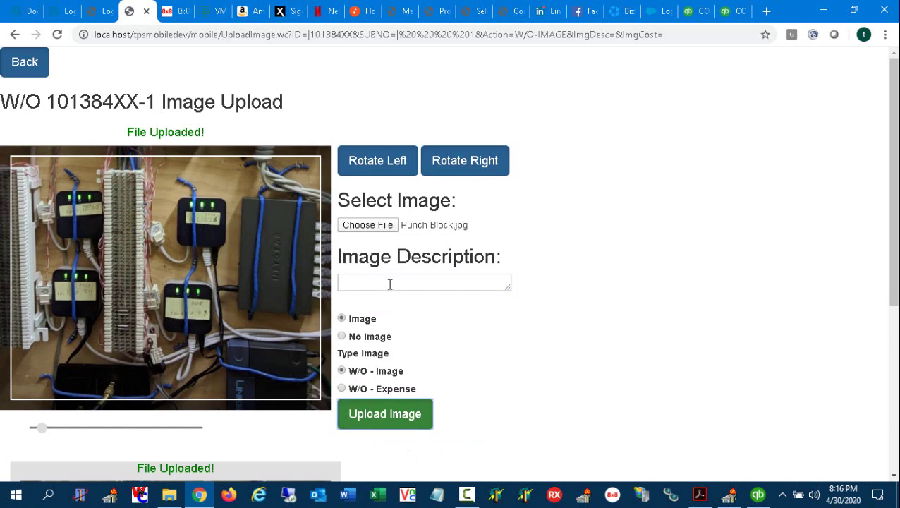
Switch the upload to W/O - Expense with expense type Meals and Entertainment
click(386, 392)
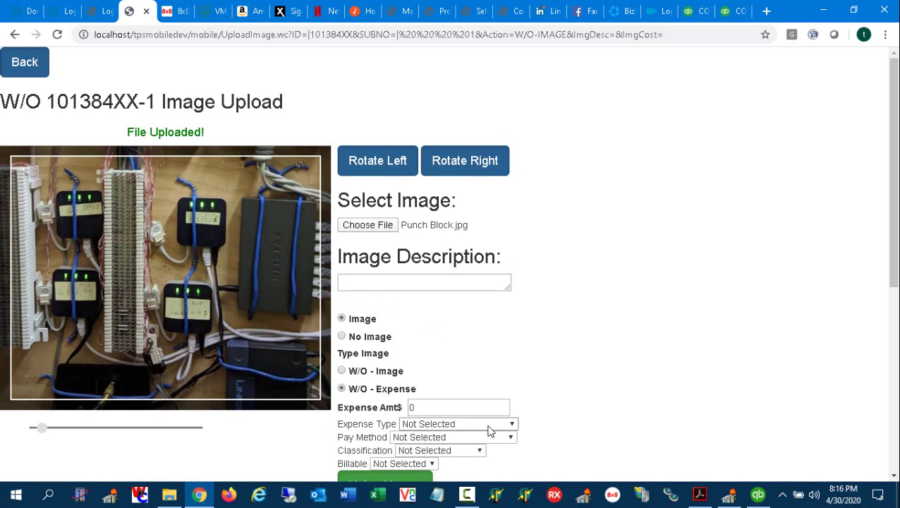
click(491, 429)
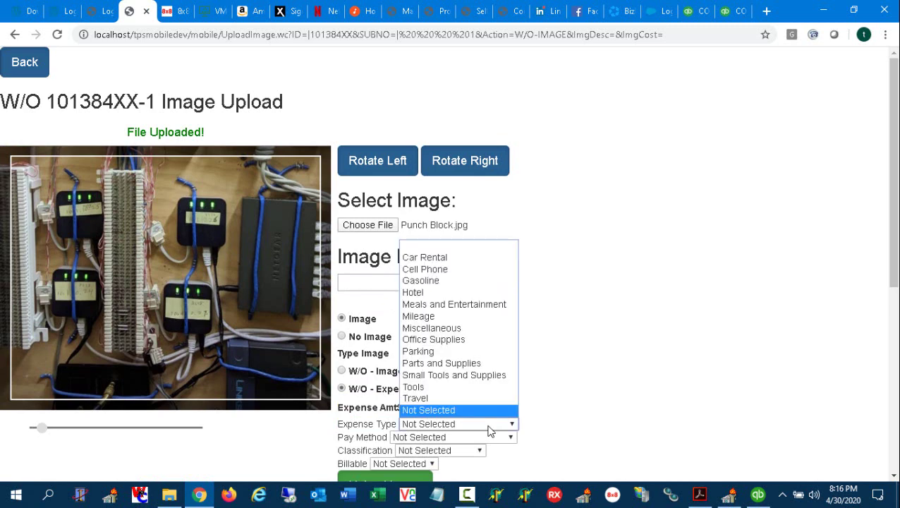
click(486, 311)
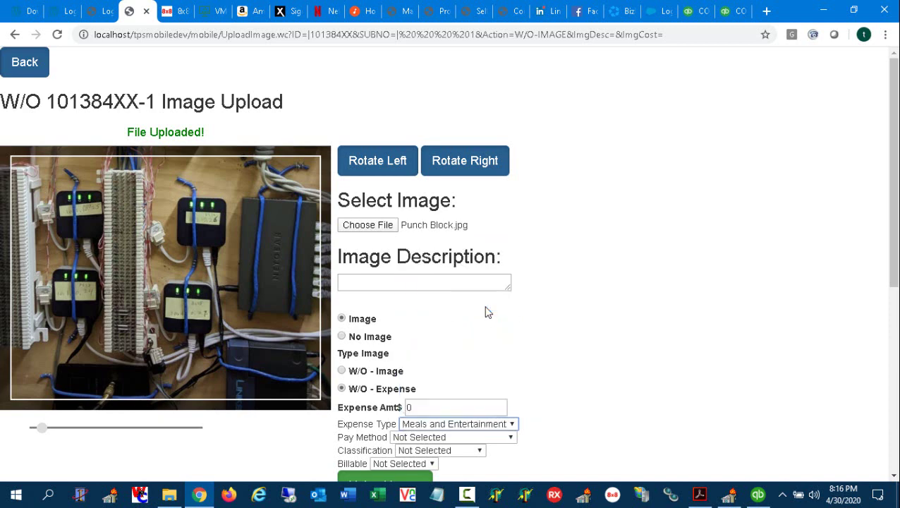
Load Receipt.jpg, shift its crop to show the header, and describe it 'Ruby Tuesday - Lunch'
click(368, 225)
double_click(233, 150)
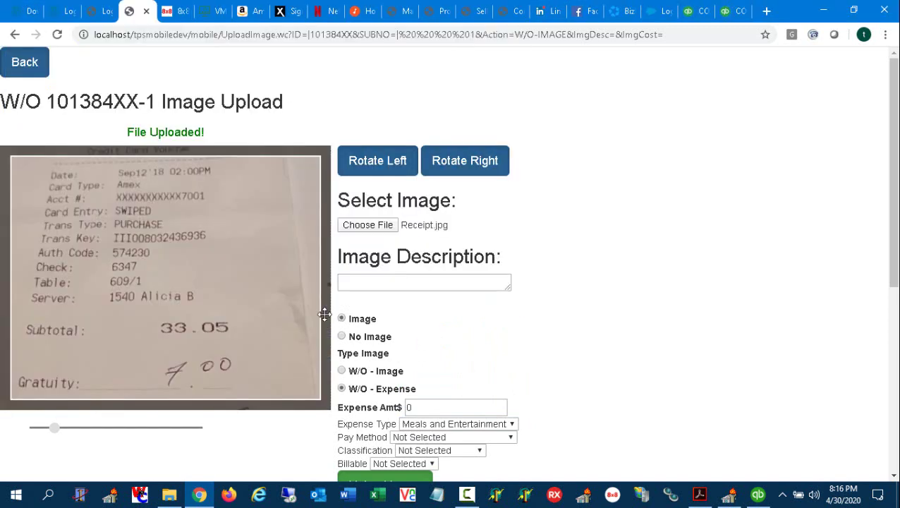
drag(294, 307, 290, 369)
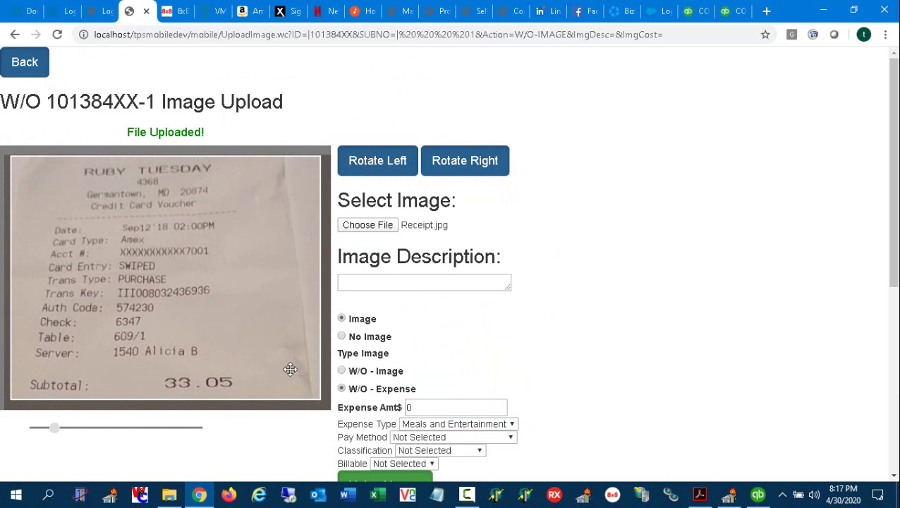
click(400, 283)
text(Ru)
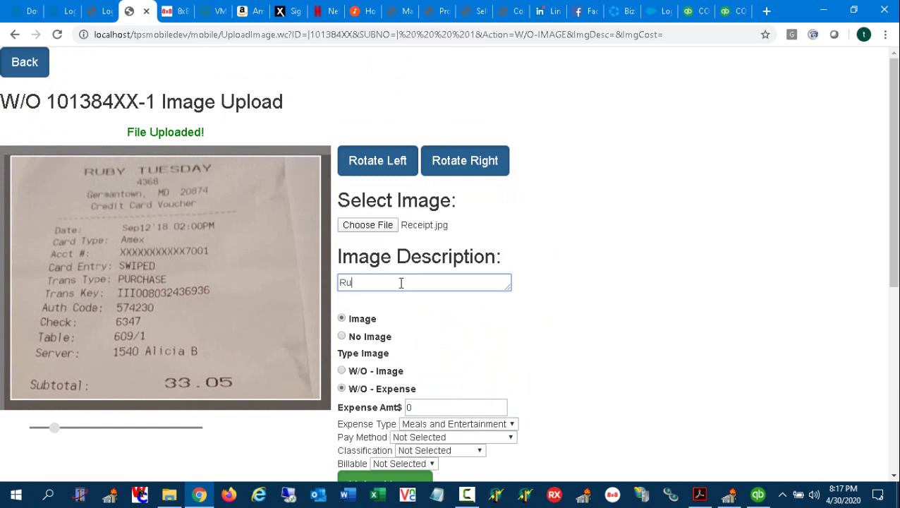
text(by Tuesday - Lunch)
Set the expense to Paid by Employee, Reimbursable and Billable
drag(895, 276, 890, 336)
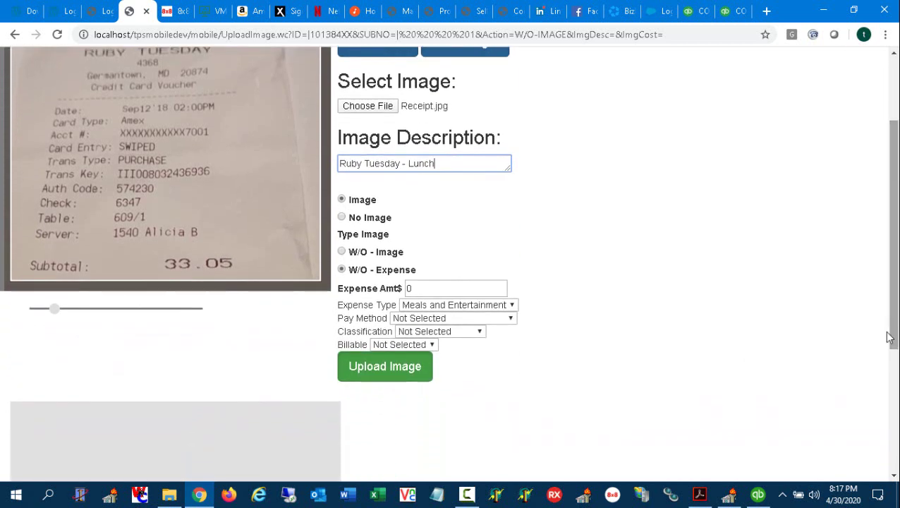
click(477, 325)
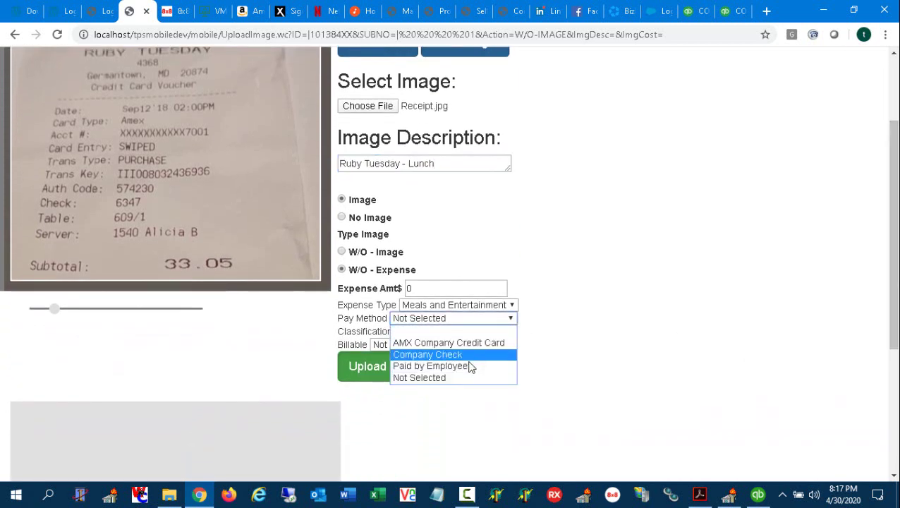
click(468, 363)
click(449, 336)
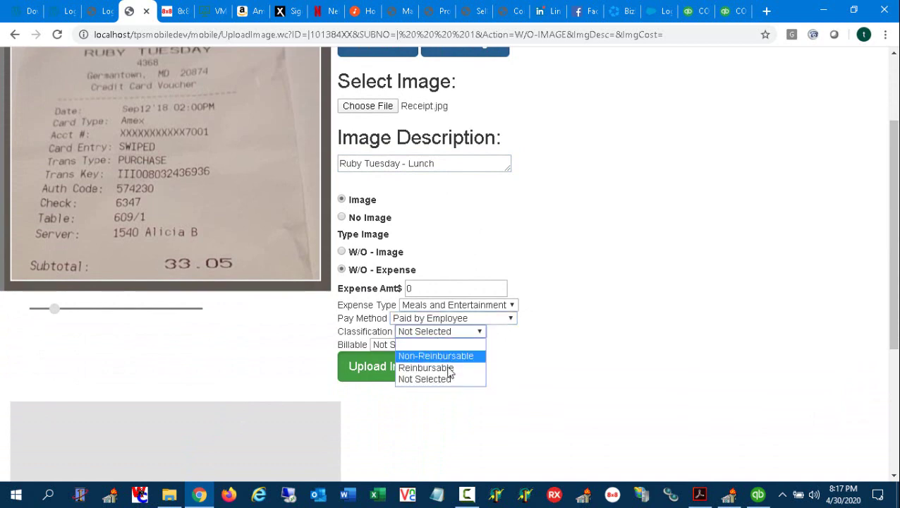
click(444, 367)
click(466, 336)
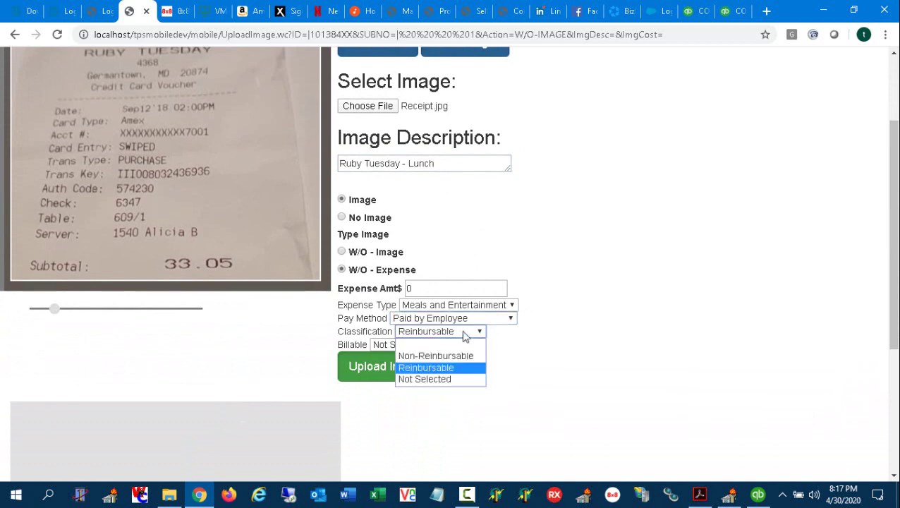
click(464, 336)
click(414, 345)
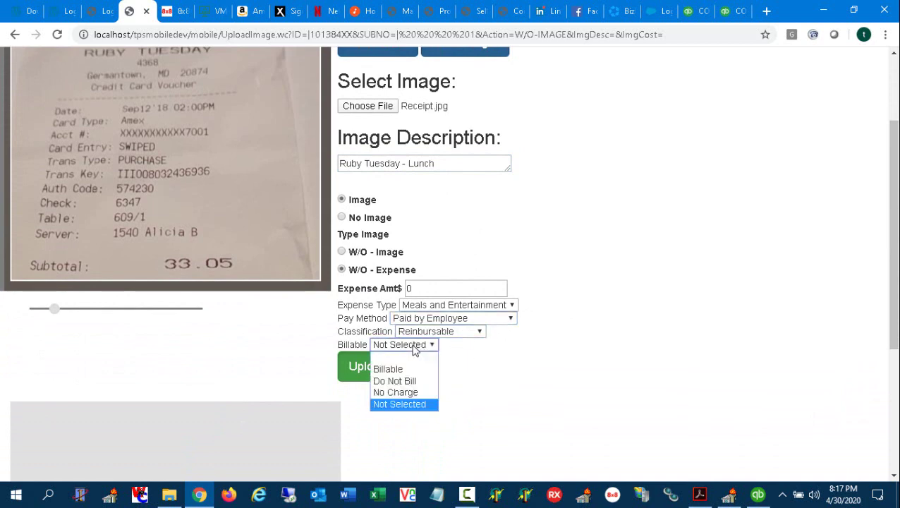
click(417, 370)
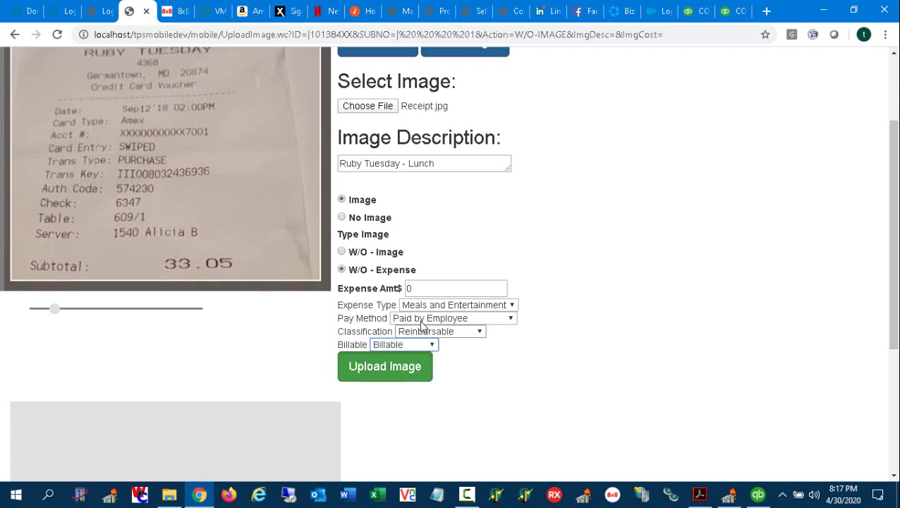
Enter 33.05 as the expense amount and review the expense type
click(450, 285)
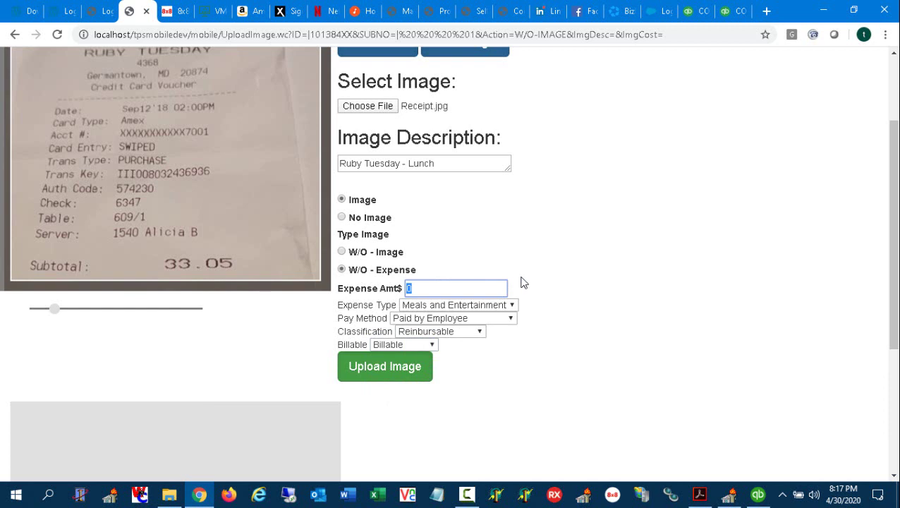
text(33.05)
click(504, 311)
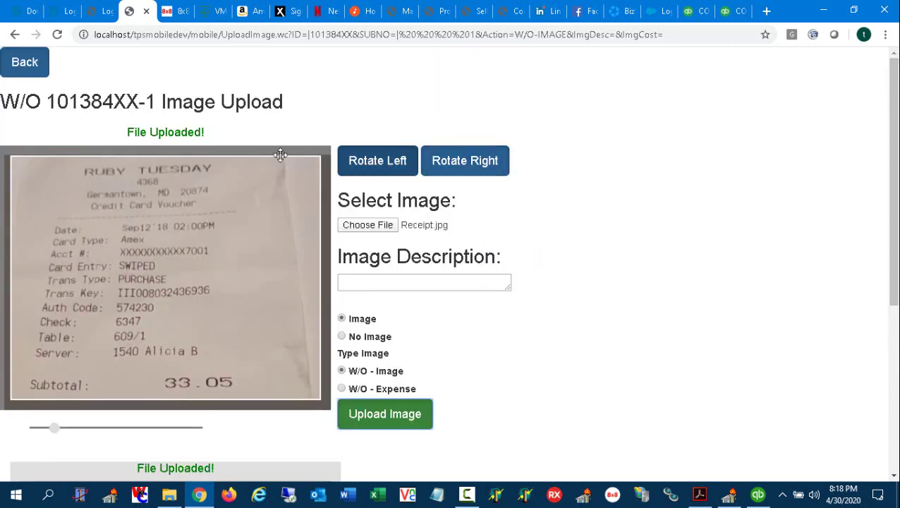
Add the JBL-4206 Studio Monitor (part '42…') to the work order's materials list
click(28, 70)
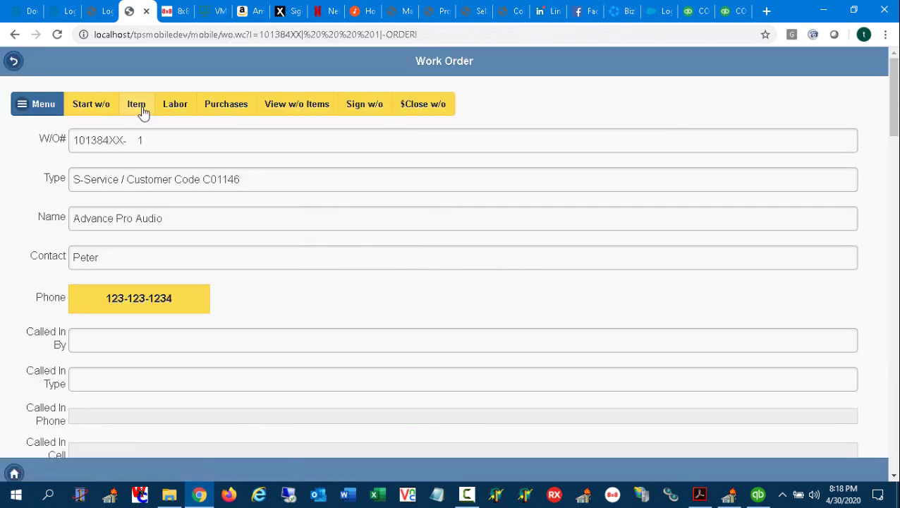
click(141, 110)
click(434, 113)
click(82, 337)
text(4206)
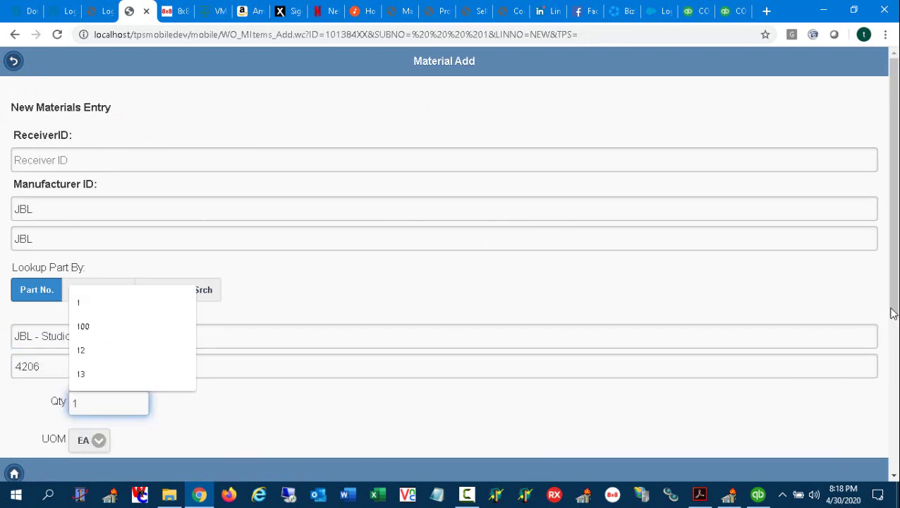
drag(895, 308, 888, 498)
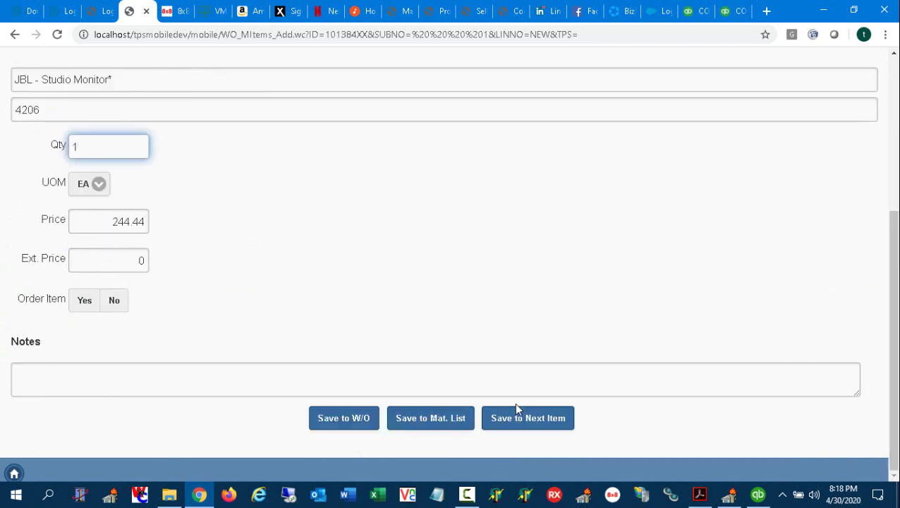
click(430, 418)
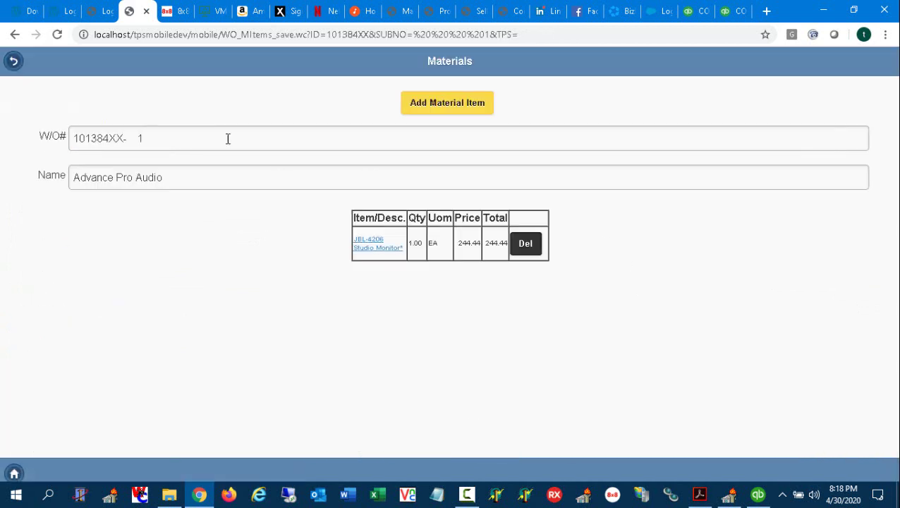
click(13, 62)
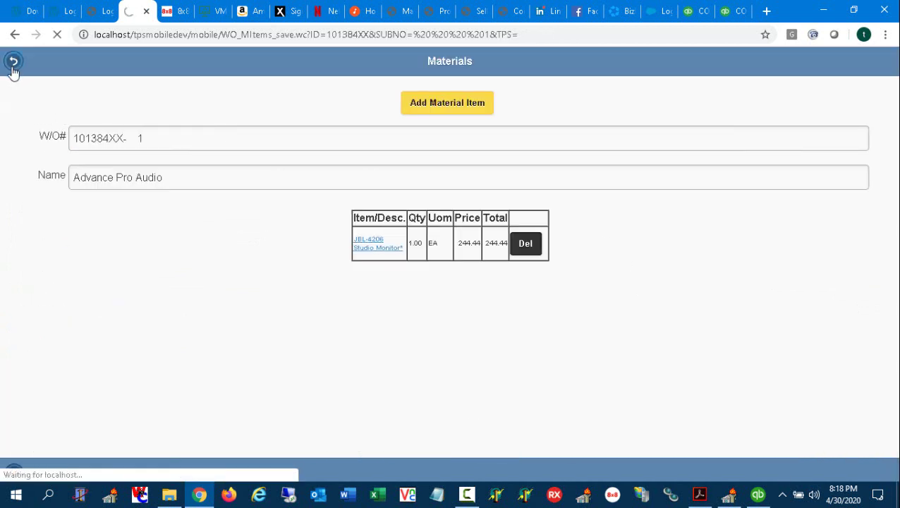
Draw a signature, fill in the signer's name, and save it on the work order
click(369, 122)
mouse_move(161, 198)
mouse_down()
mouse_move(76, 191)
mouse_move(118, 245)
mouse_move(134, 248)
mouse_up()
click(113, 329)
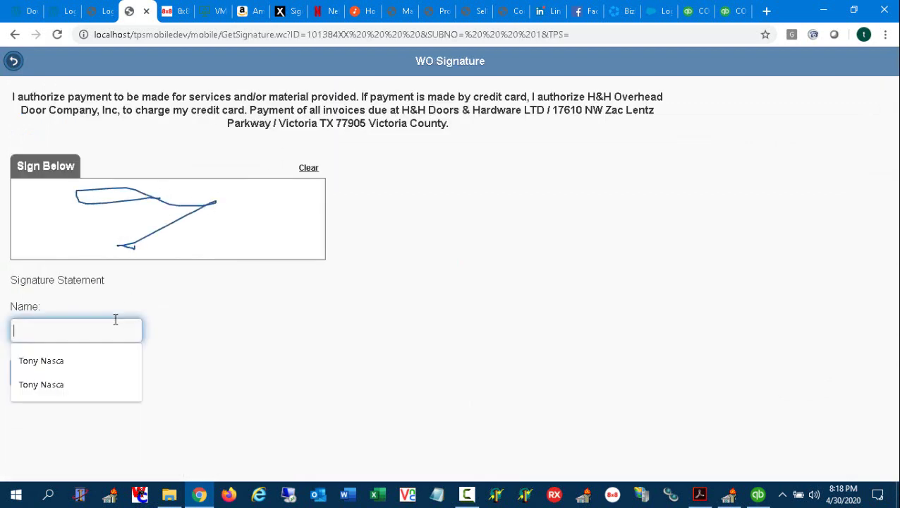
click(111, 360)
click(36, 379)
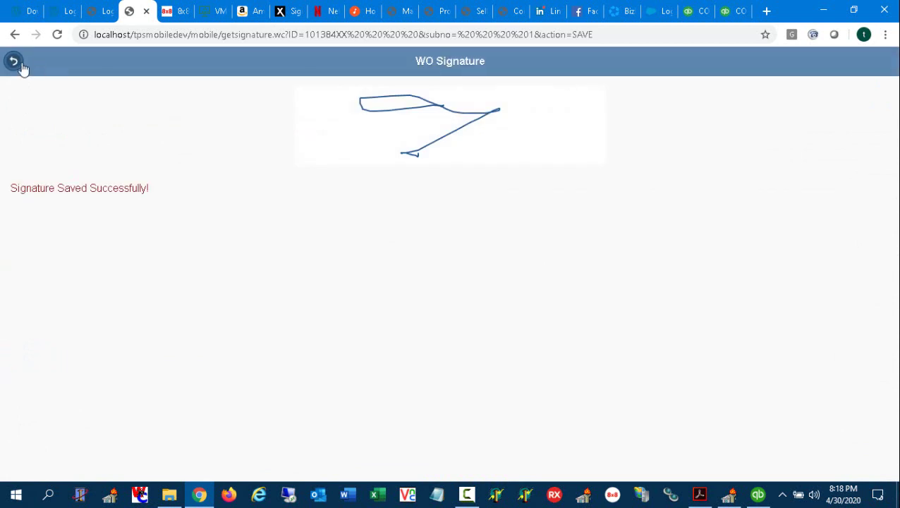
click(13, 62)
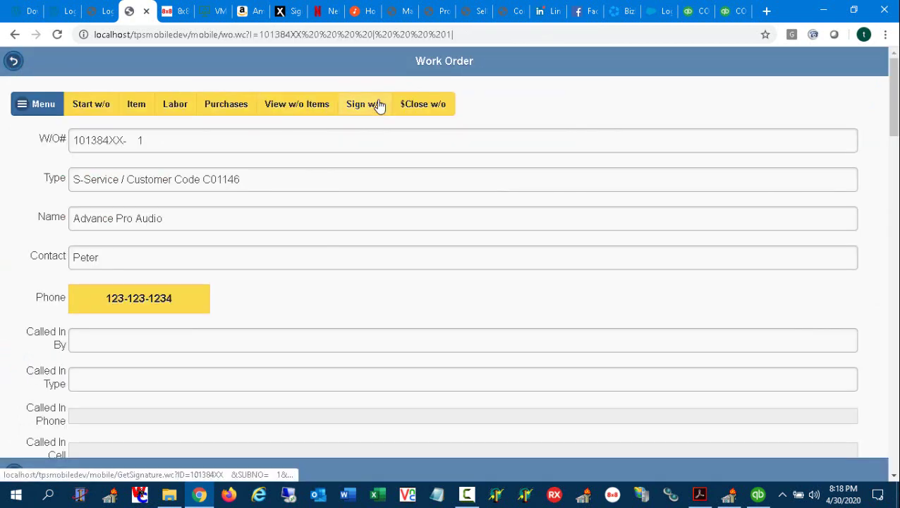
Start the closeout, filling in start/stop times and choosing phase Repair
click(437, 109)
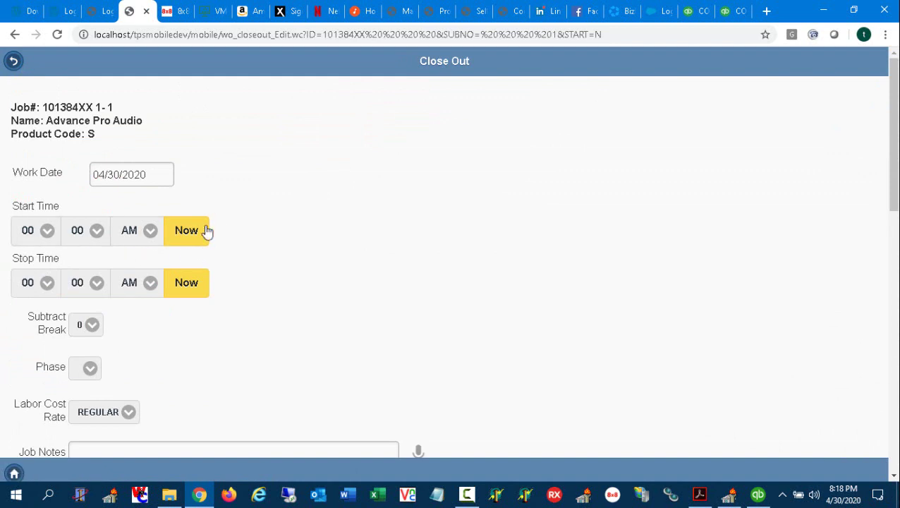
click(199, 234)
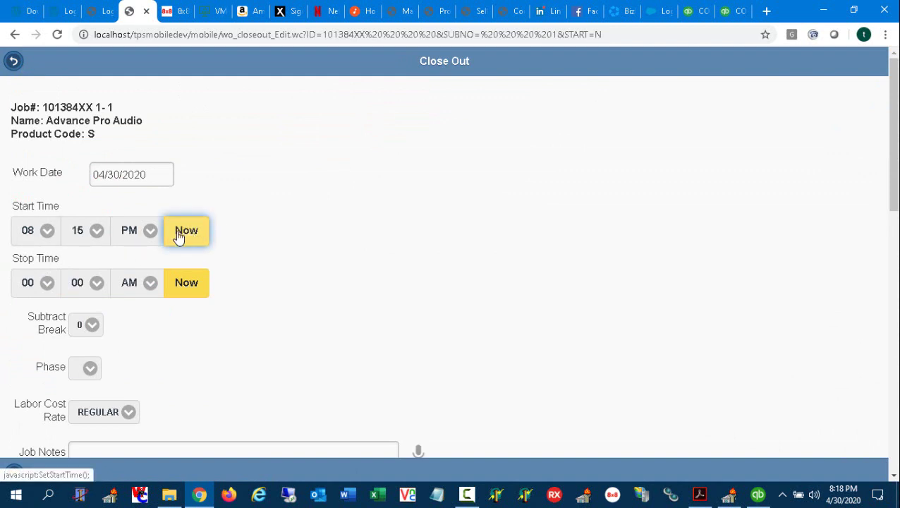
click(90, 235)
click(86, 251)
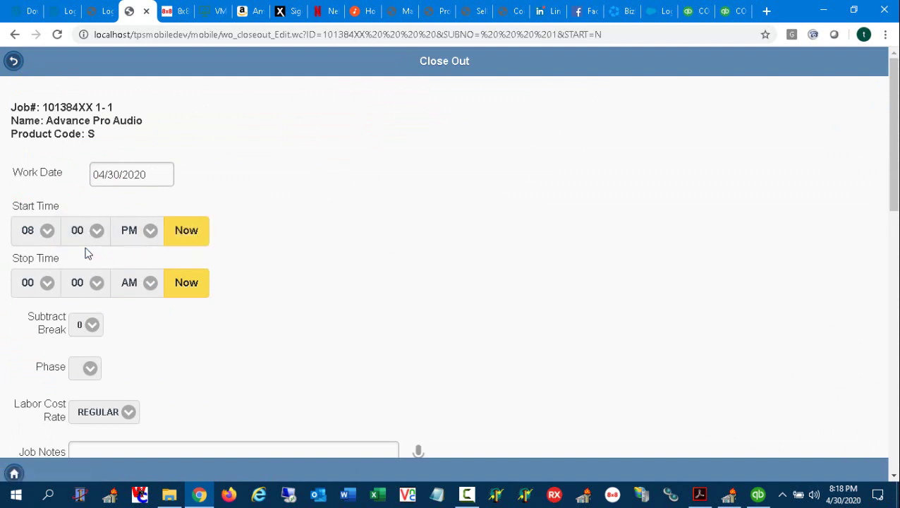
click(187, 278)
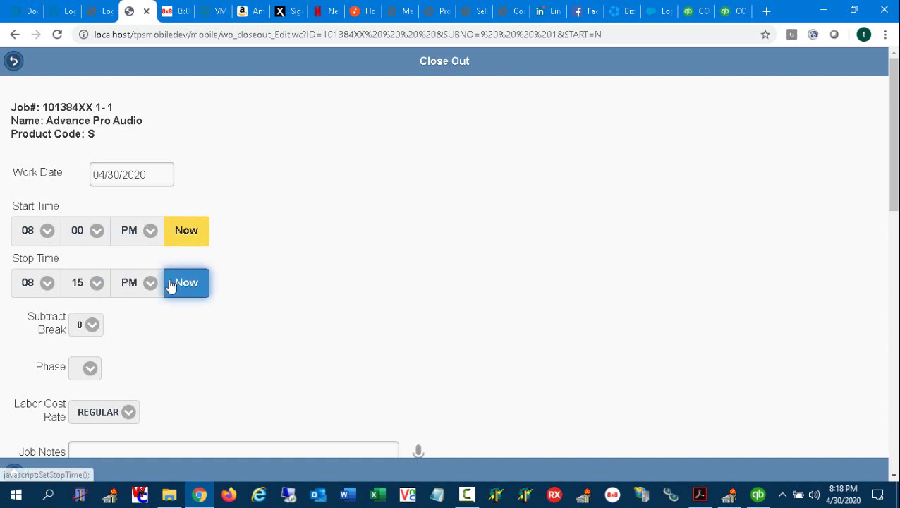
click(35, 288)
click(40, 425)
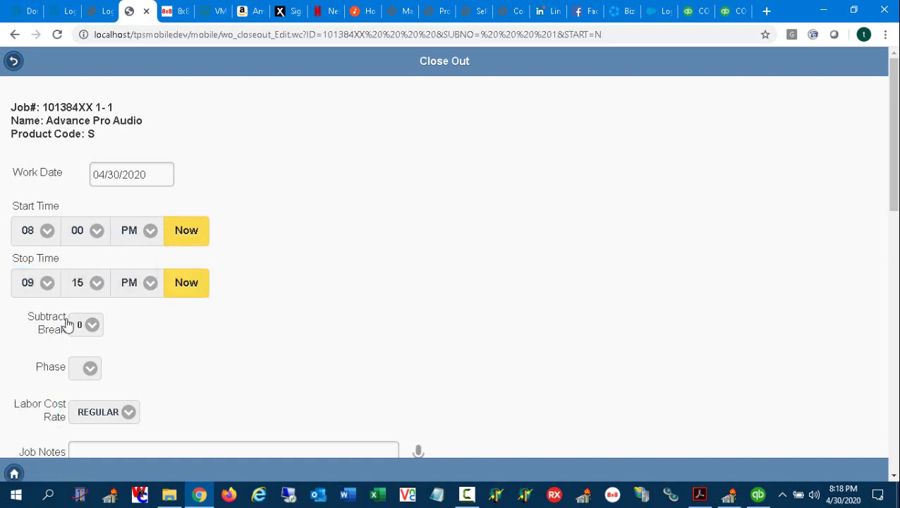
click(85, 368)
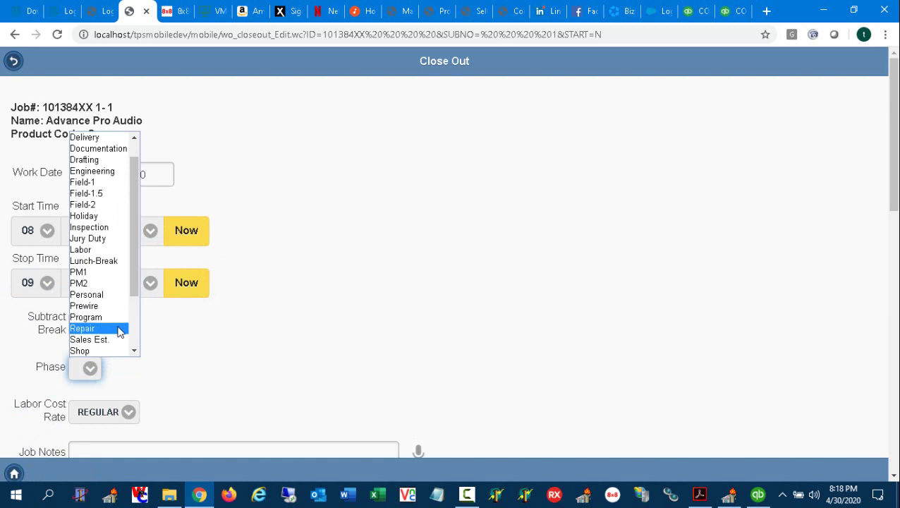
click(119, 332)
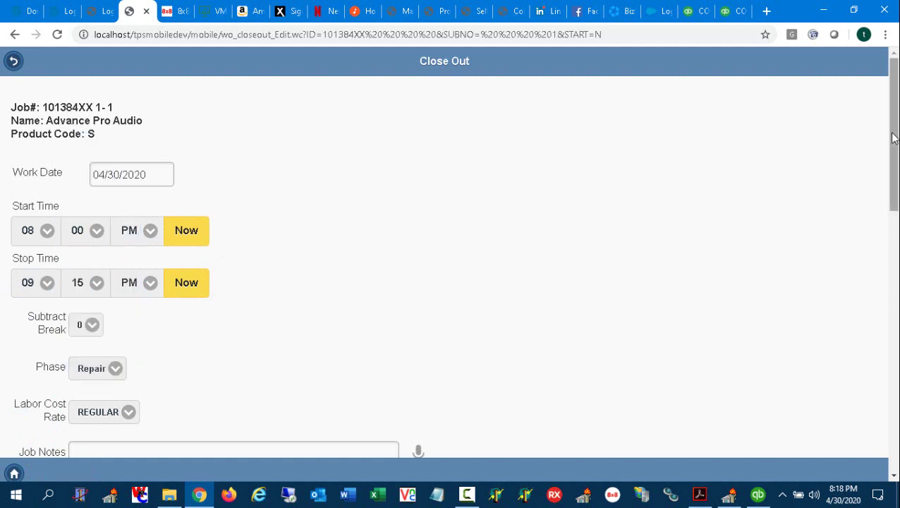
Correct the hours to start 12:00 PM and stop 01:15 PM
drag(893, 137, 725, 163)
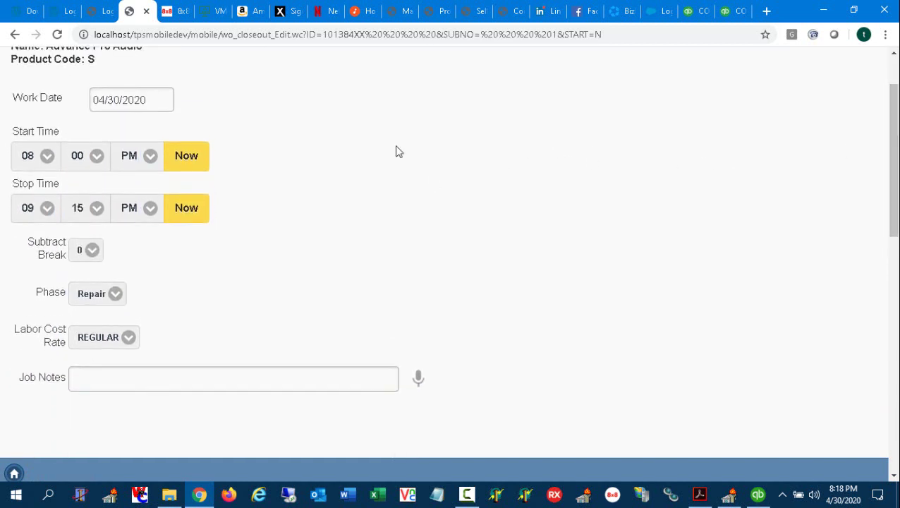
click(40, 162)
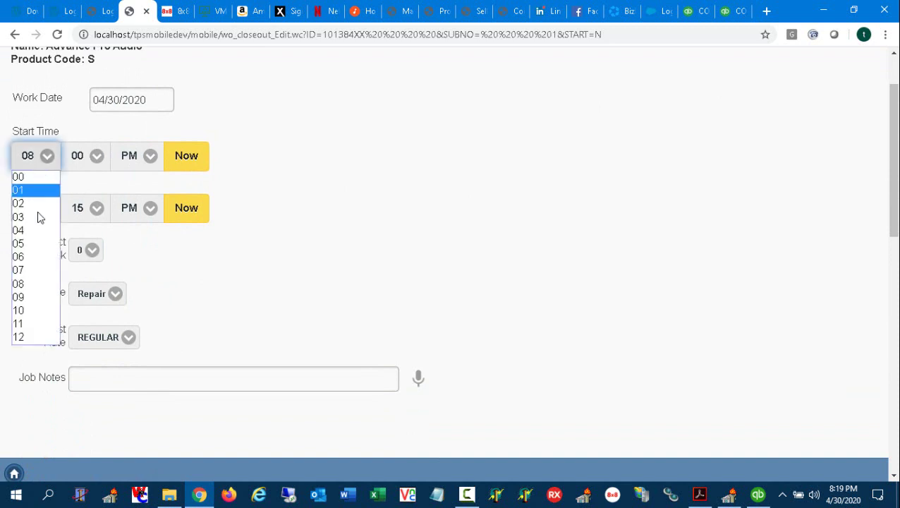
click(40, 337)
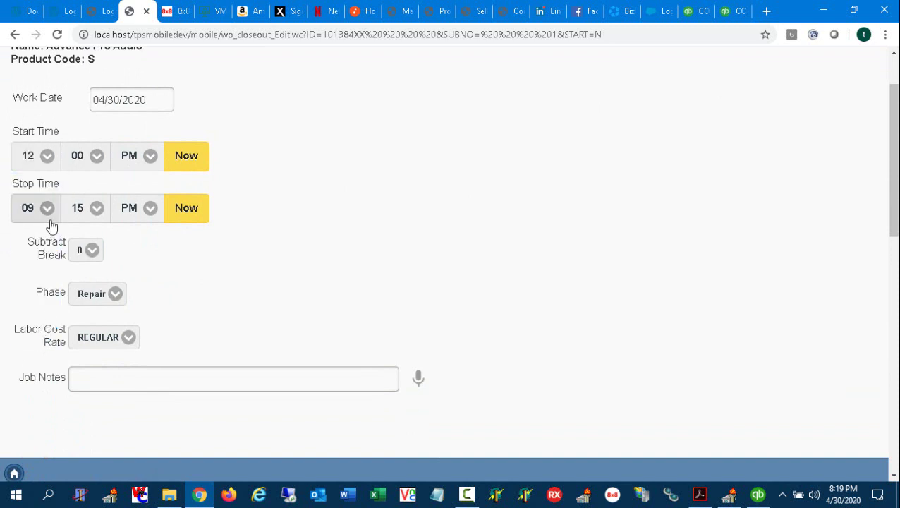
click(44, 216)
click(41, 242)
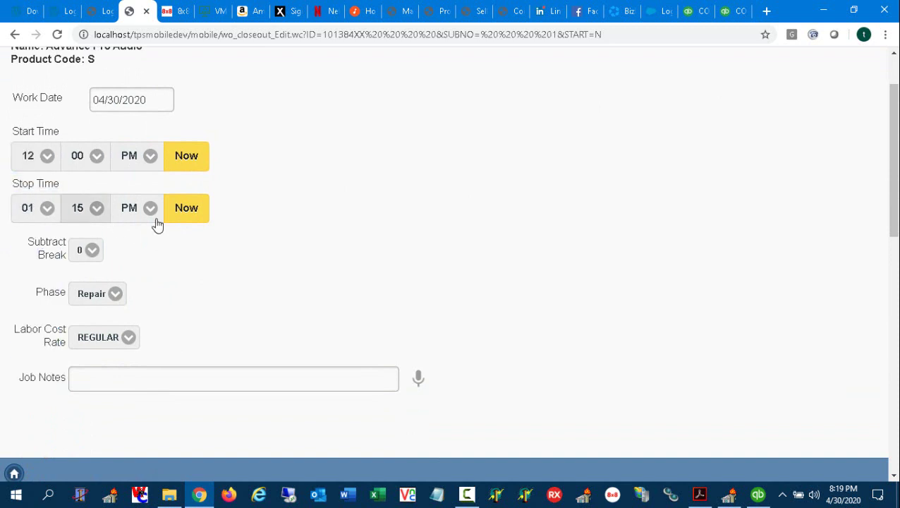
scroll(288, 320, down, 6)
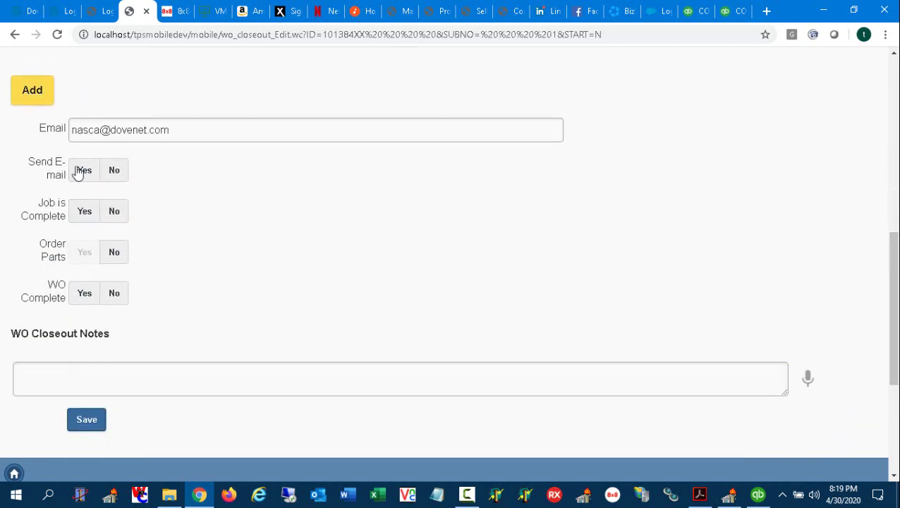
Turn off Send E-mail, mark job and WO complete, note 'Installed Speaker and Tested System Ok', and save
click(116, 172)
click(90, 213)
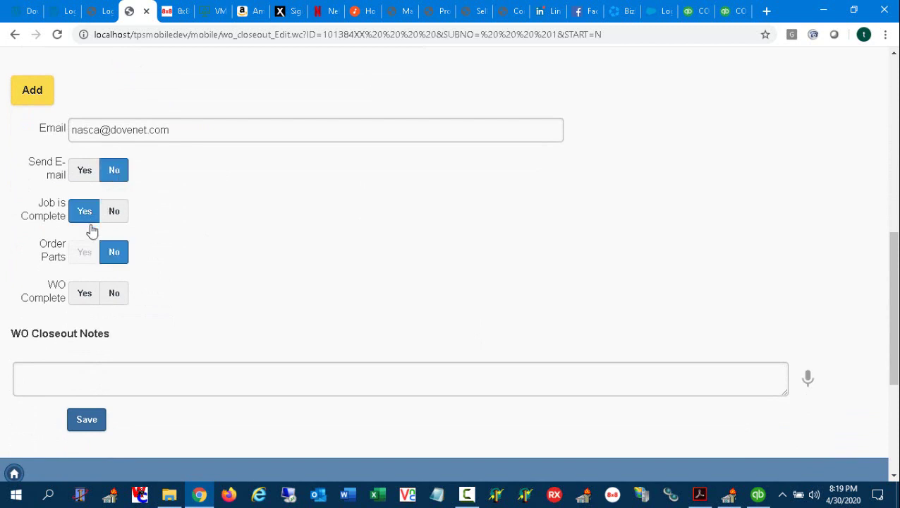
click(85, 296)
click(78, 373)
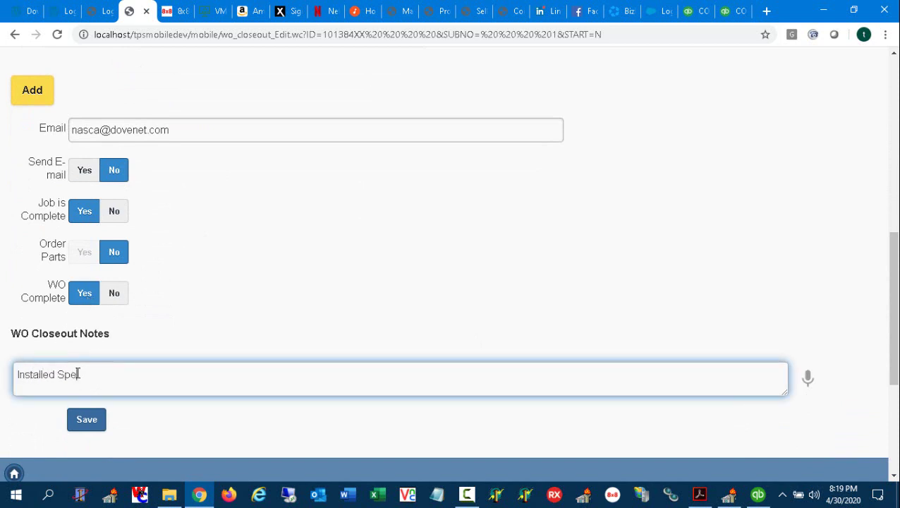
text(Installed Speaker and Tested)
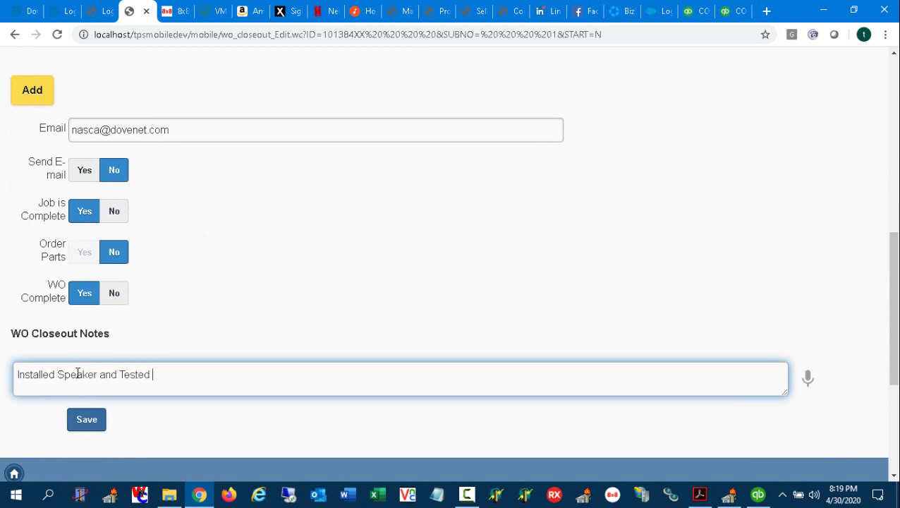
text( System Ok)
click(86, 419)
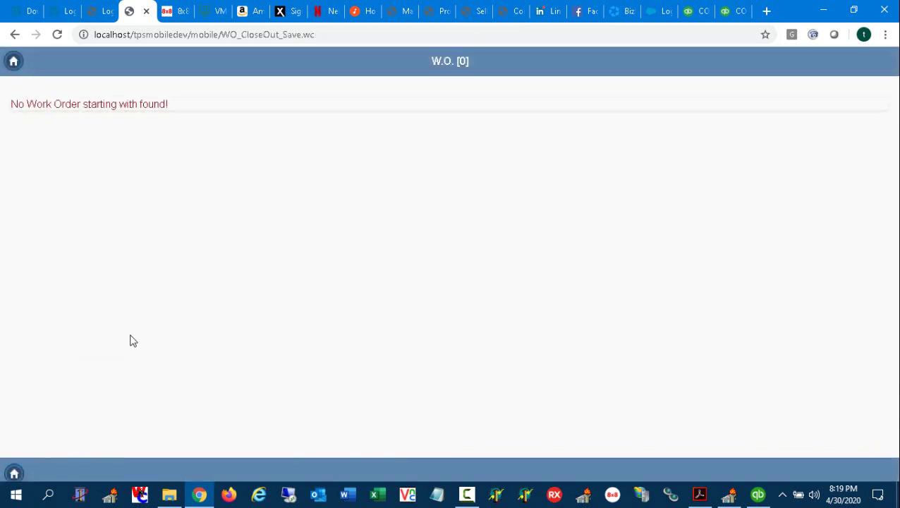
Go from the Dove Net main menu to Project Quick Posting Hours
click(15, 473)
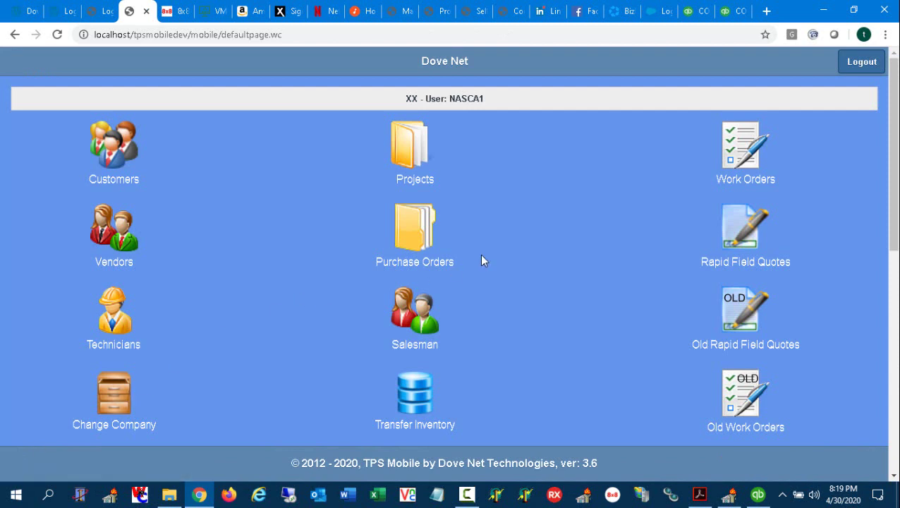
drag(894, 184, 894, 293)
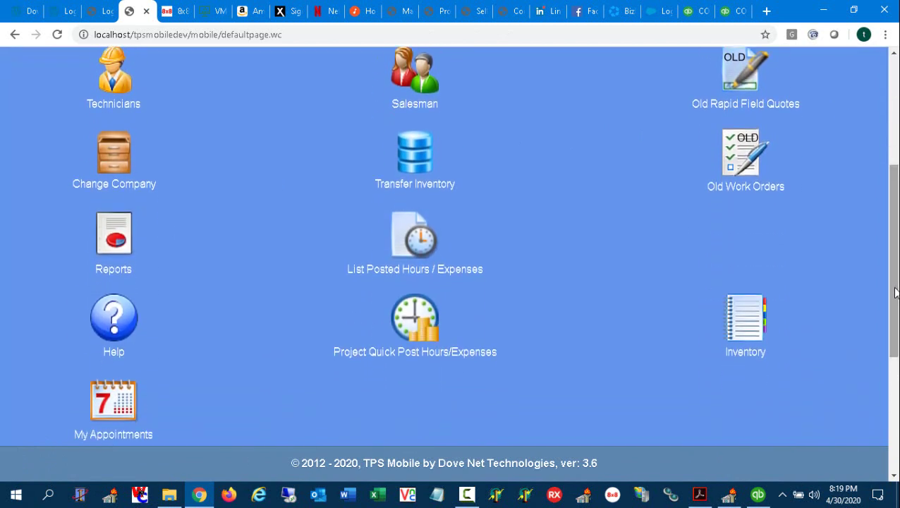
click(424, 344)
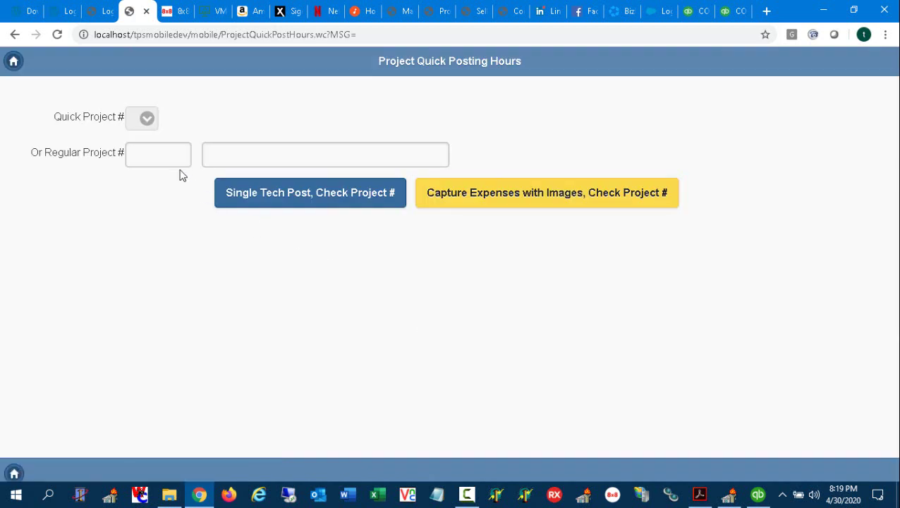
Enter project 101378XX, check it, then return to the posting hours page
click(165, 152)
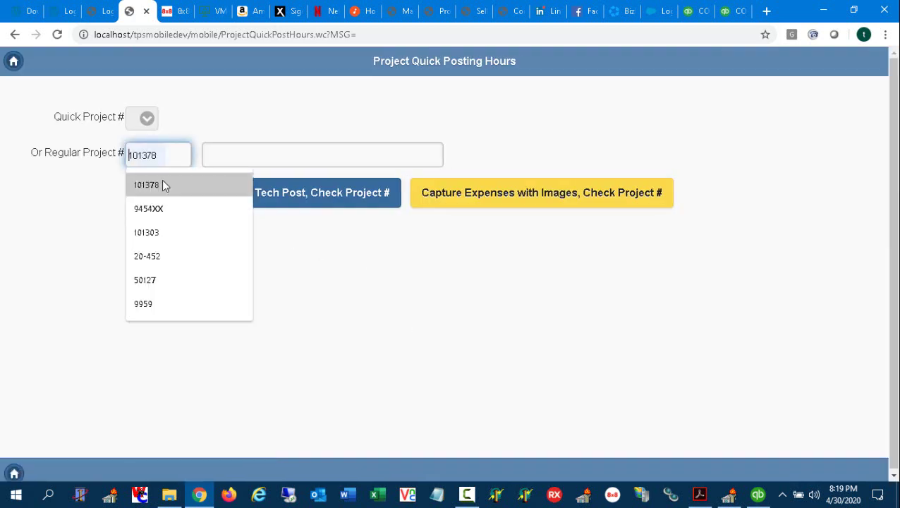
click(163, 183)
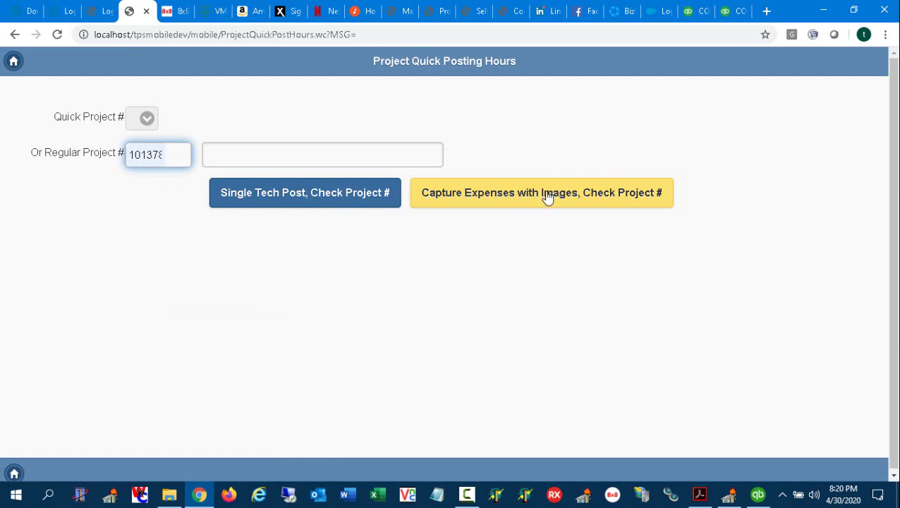
click(225, 161)
click(226, 182)
click(259, 207)
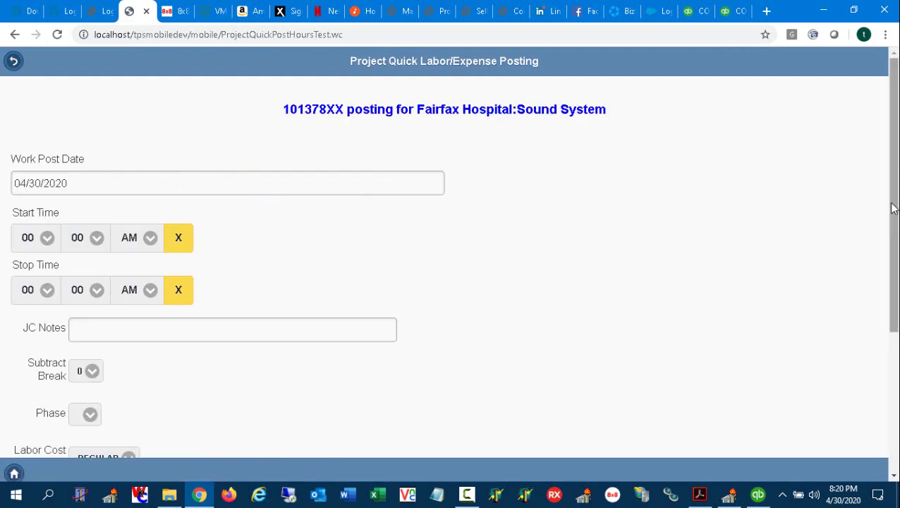
drag(892, 207, 892, 336)
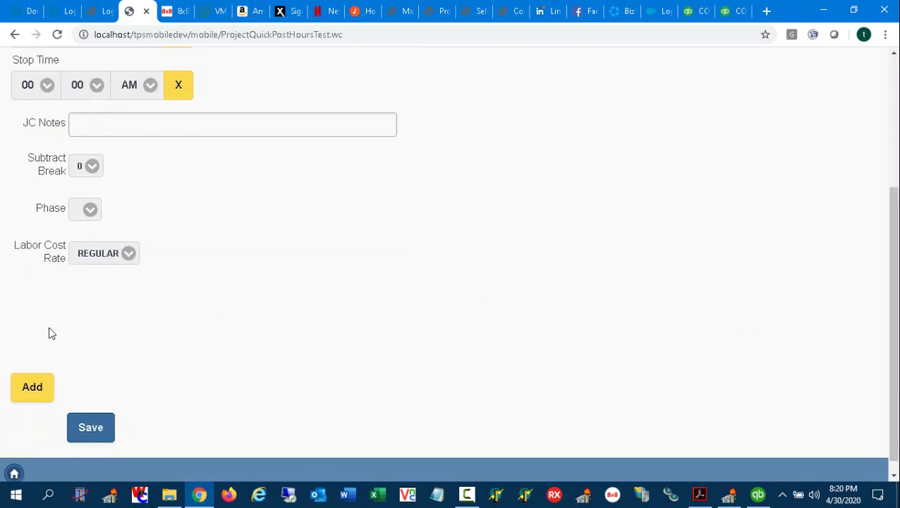
click(15, 35)
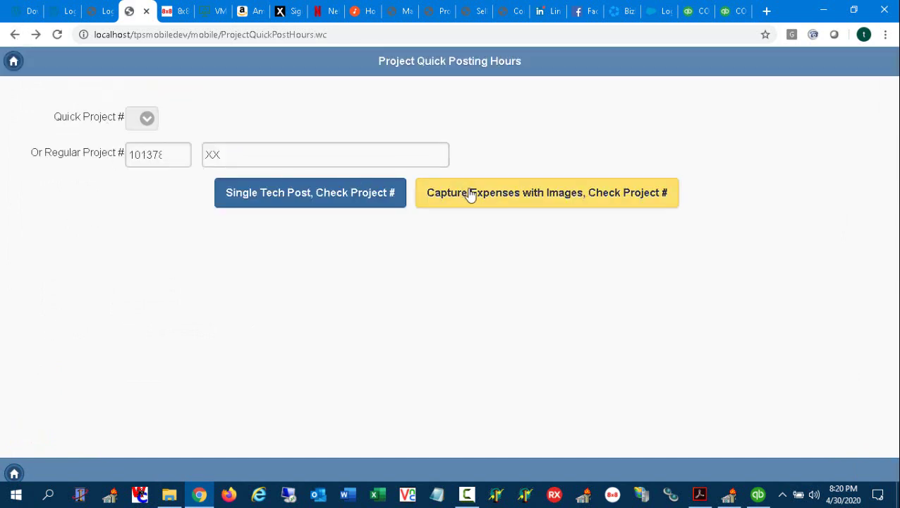
Begin capturing a work order expense for project 101378XX, then go back
click(474, 202)
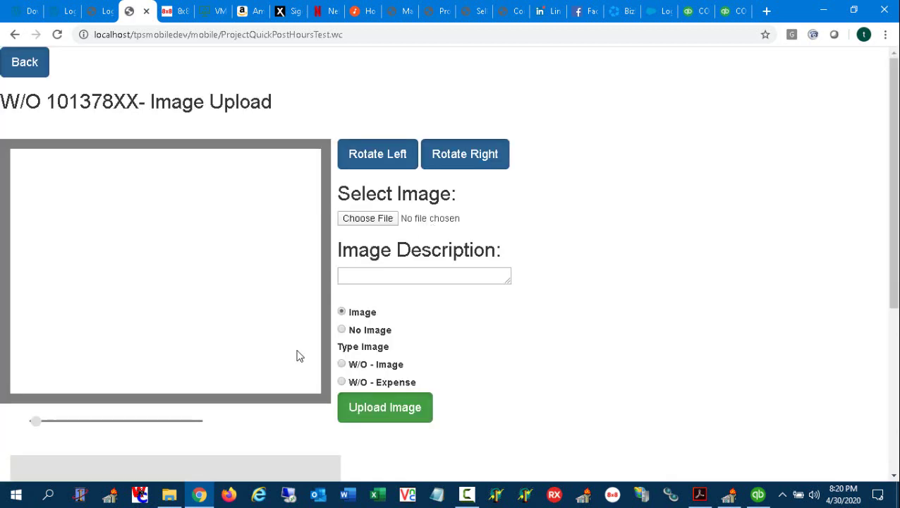
click(413, 385)
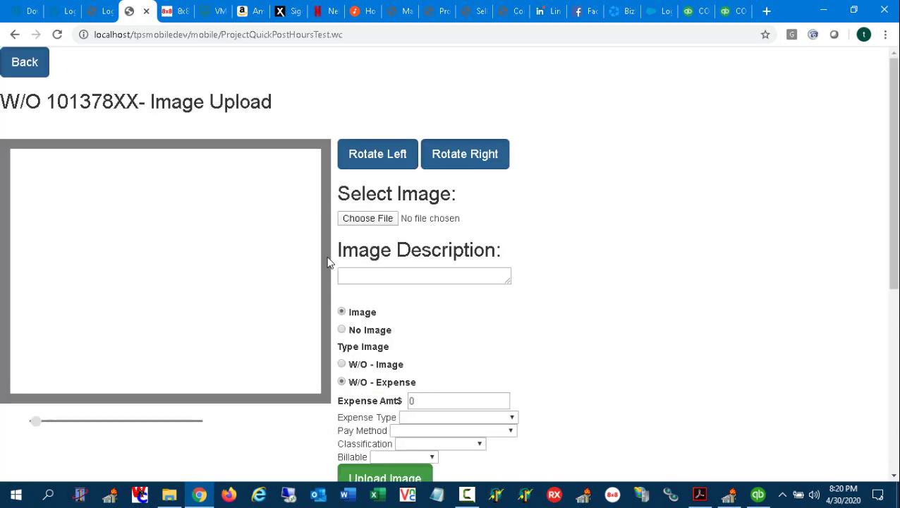
click(23, 62)
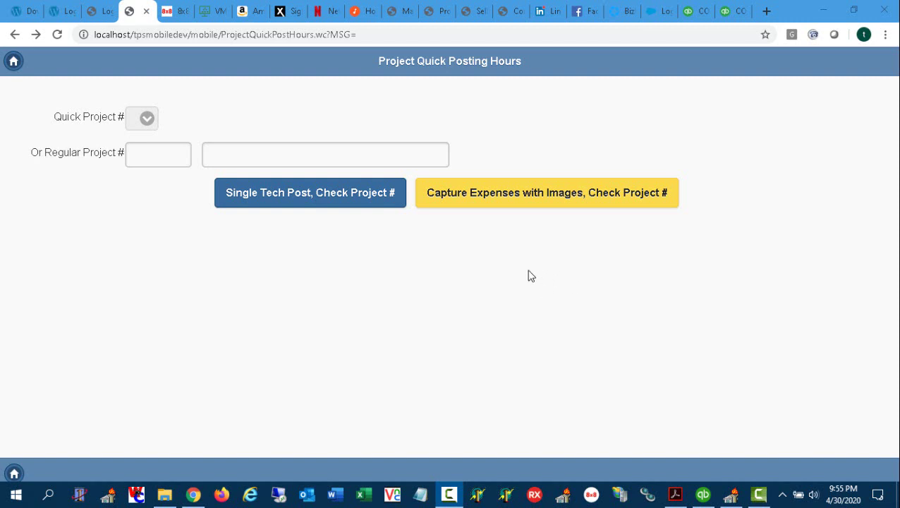
Start a no-image Mileage expense for the SURVEY work order
click(506, 199)
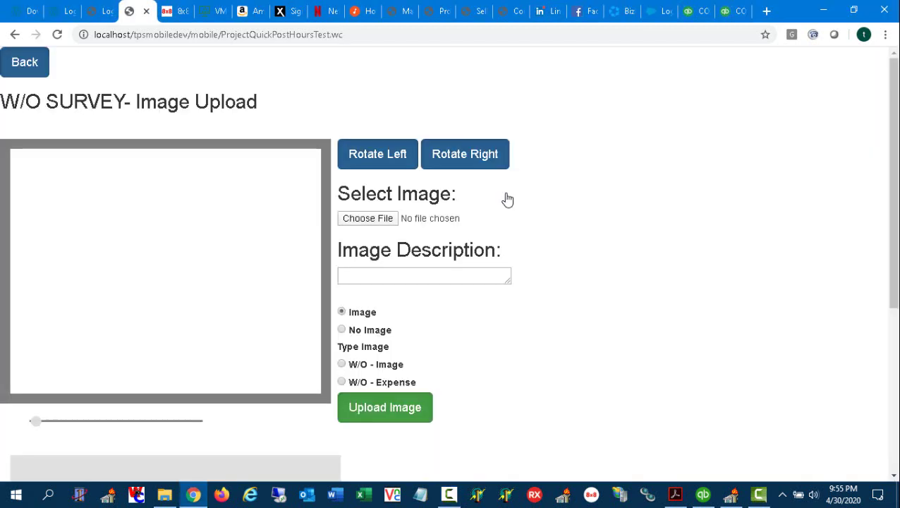
click(372, 332)
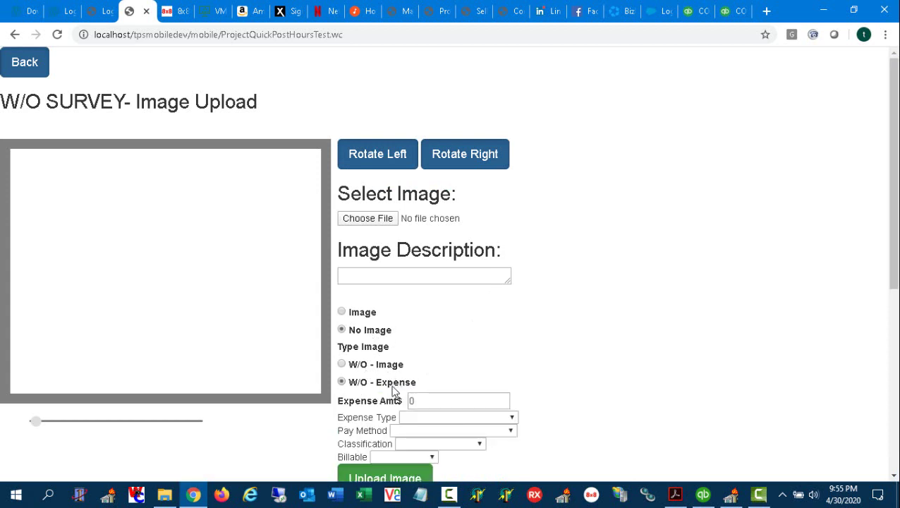
click(512, 419)
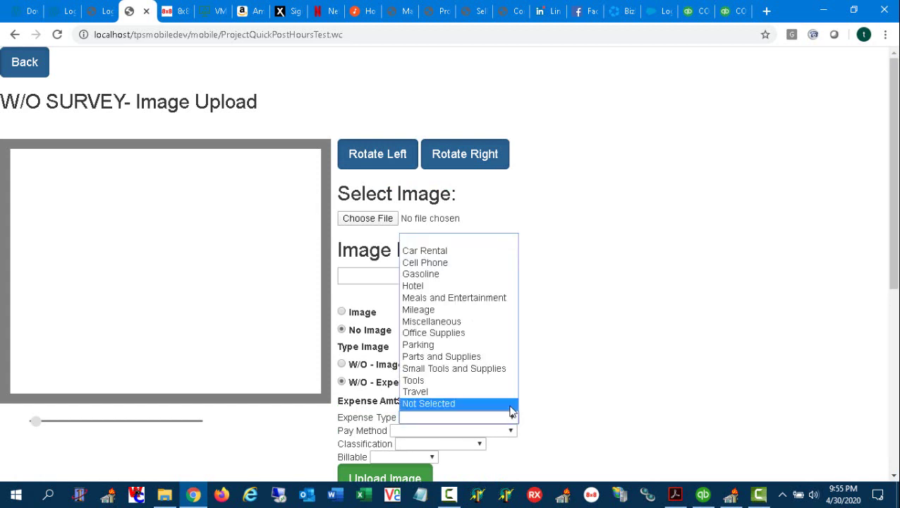
click(486, 311)
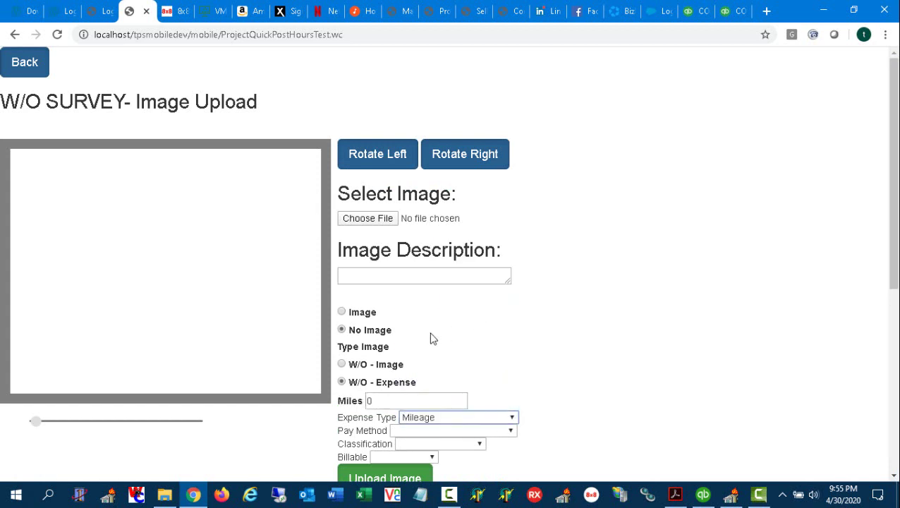
click(377, 399)
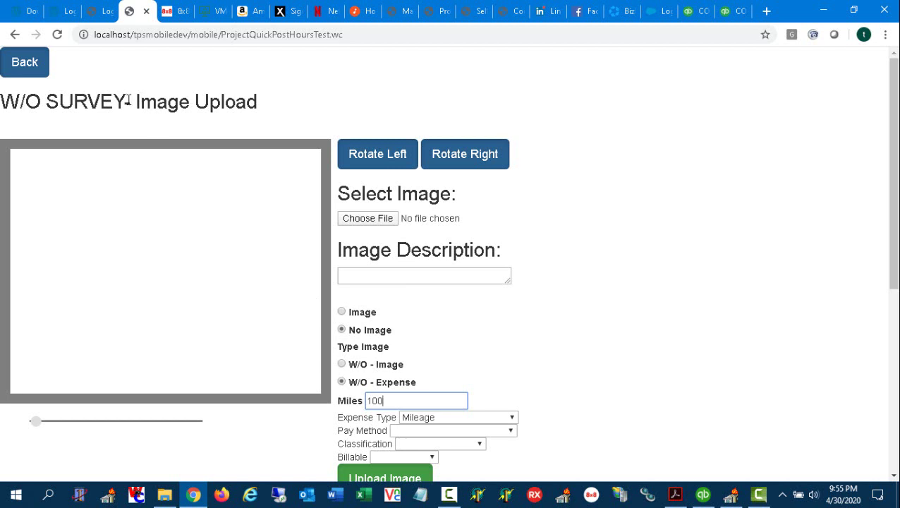
drag(129, 101, 48, 100)
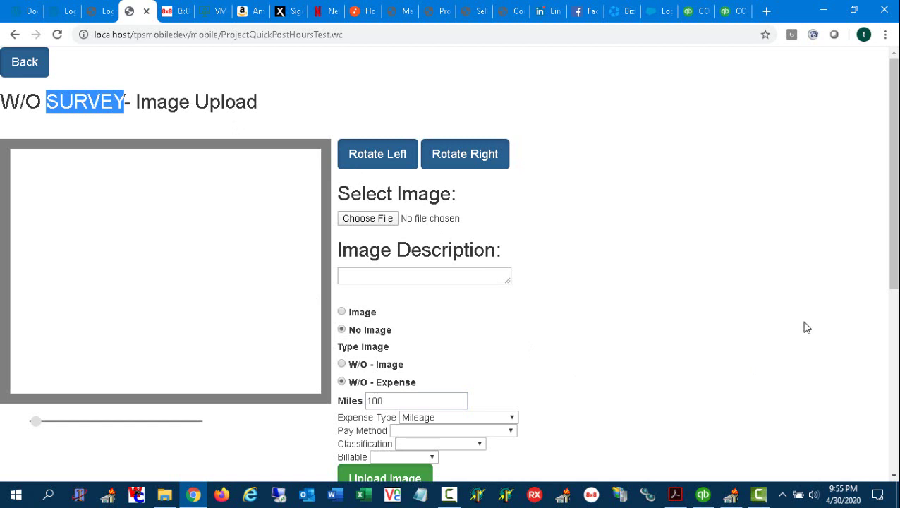
Set the mileage expense to Paid by Employee, Reimbursable and Do Not Bill
click(506, 433)
click(489, 402)
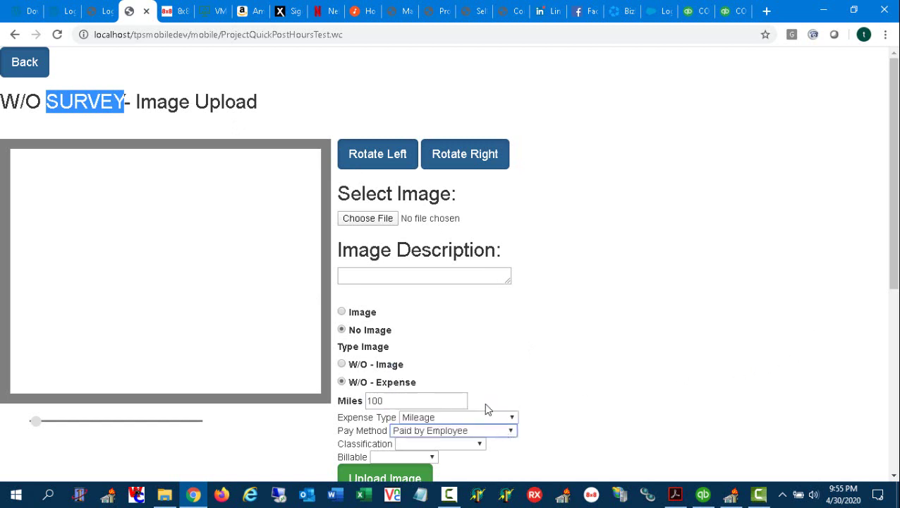
click(470, 445)
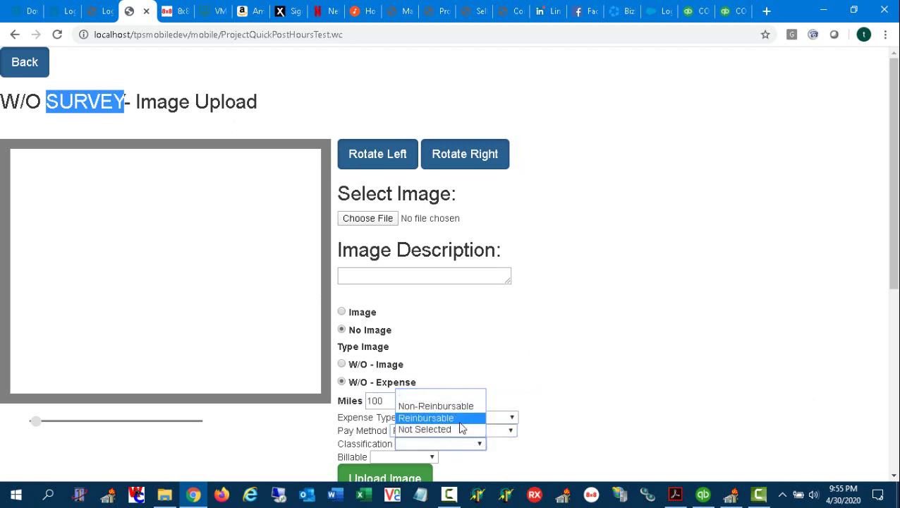
click(460, 422)
click(432, 457)
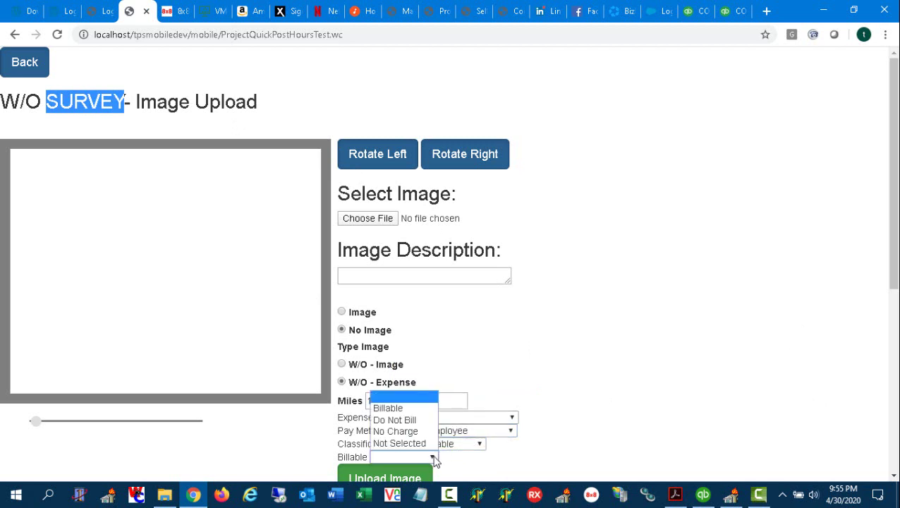
click(427, 421)
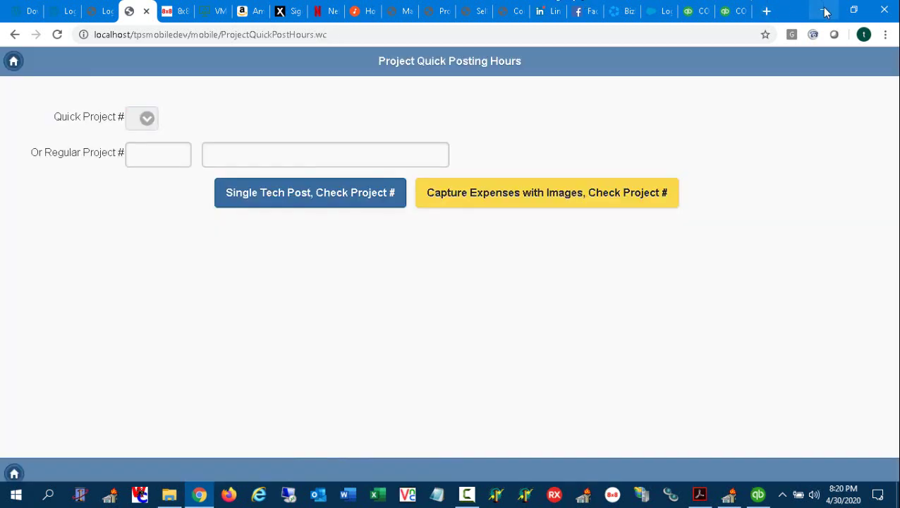
In The Project System's W/O Dispatch, run Get Work Orders on Receive W/Os, then close it
click(824, 9)
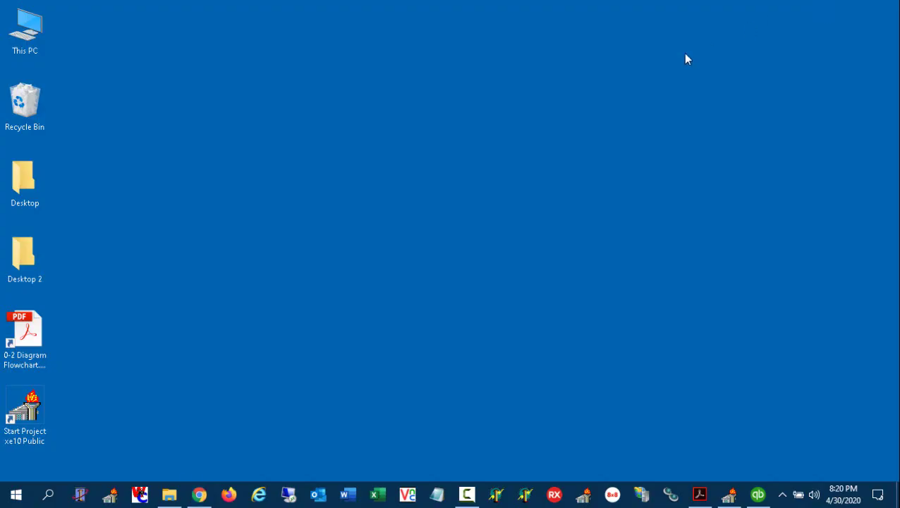
click(729, 494)
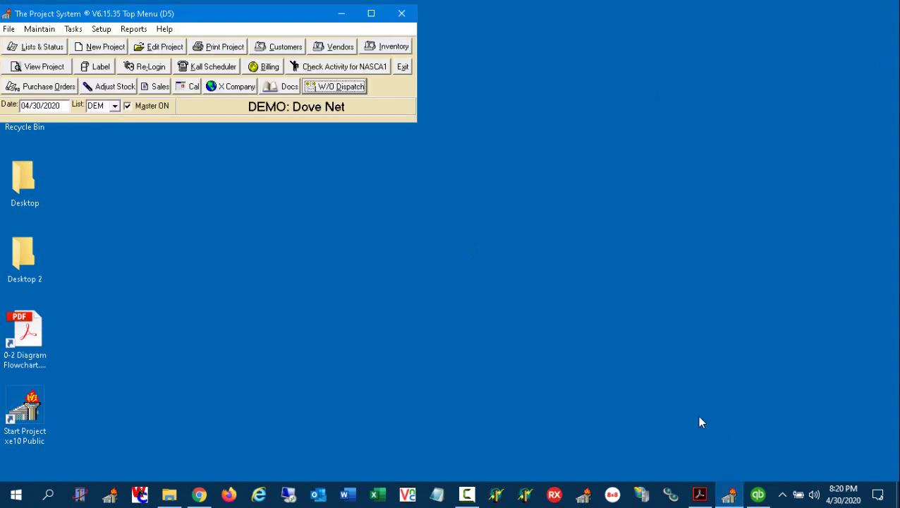
click(357, 87)
click(351, 44)
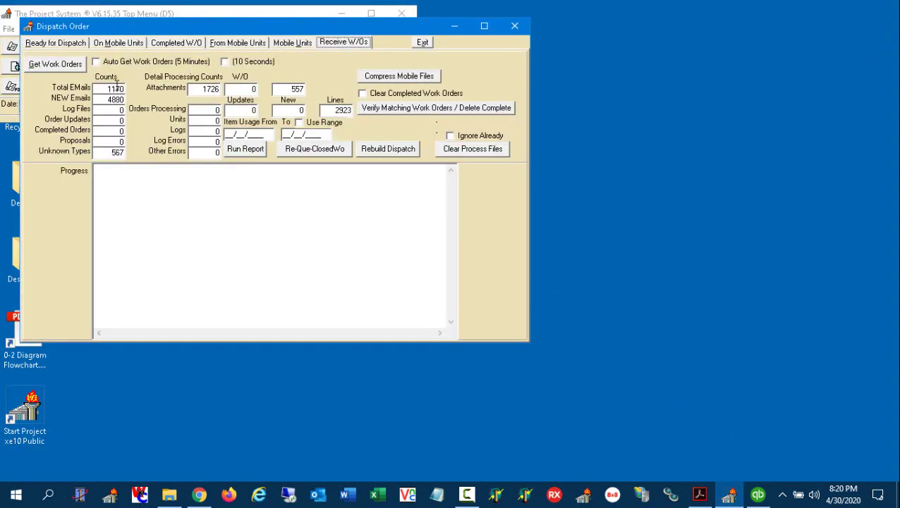
click(82, 67)
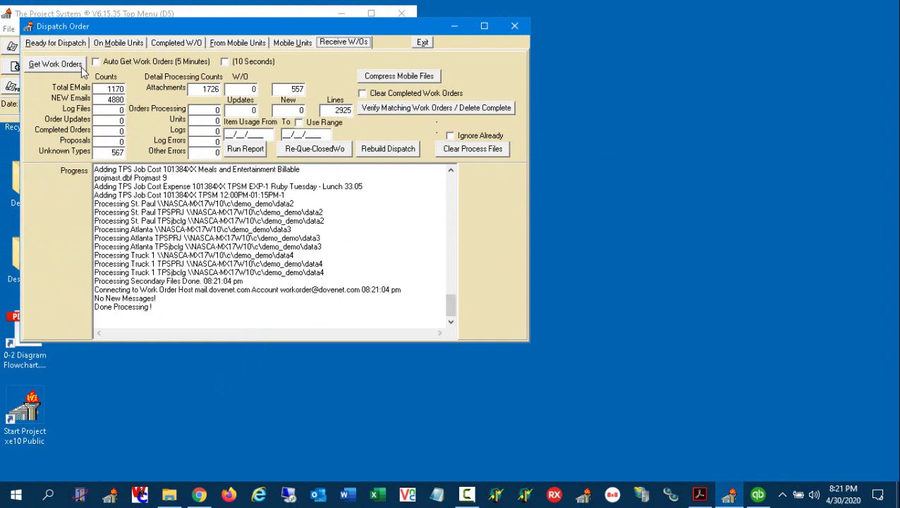
click(514, 26)
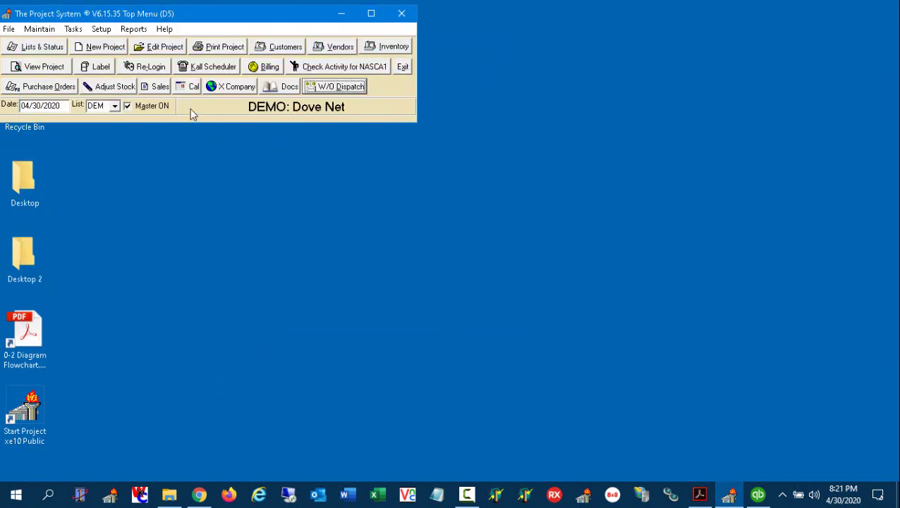
Open the Job Cost Item Detail Report with Extras checked and bring up the un-posted extras list
click(77, 32)
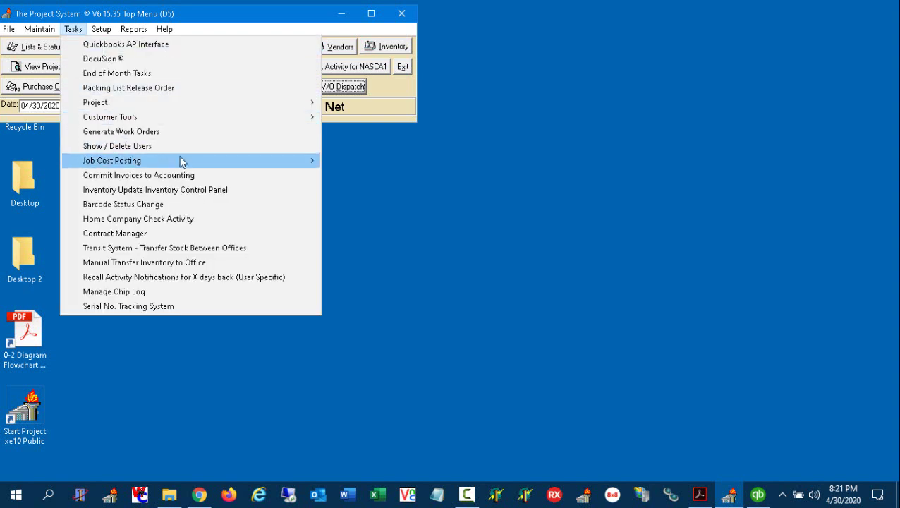
mouse_move(181, 162)
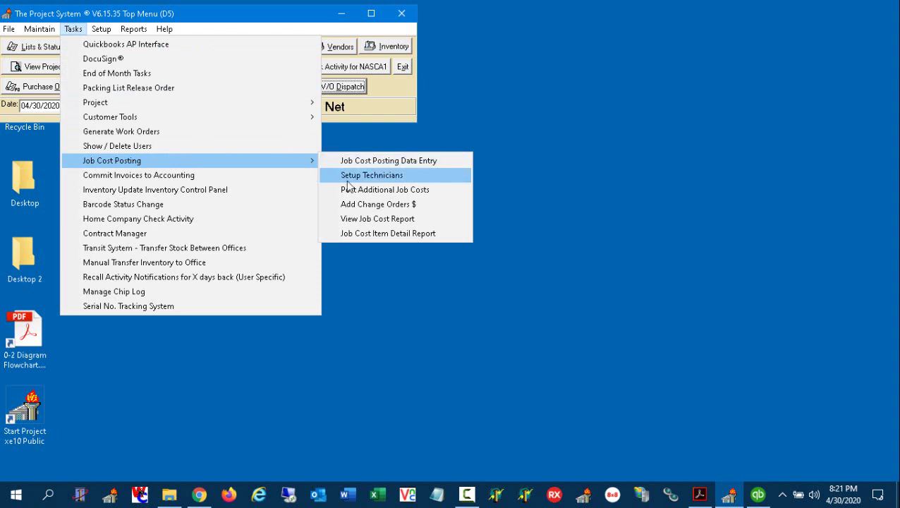
click(386, 234)
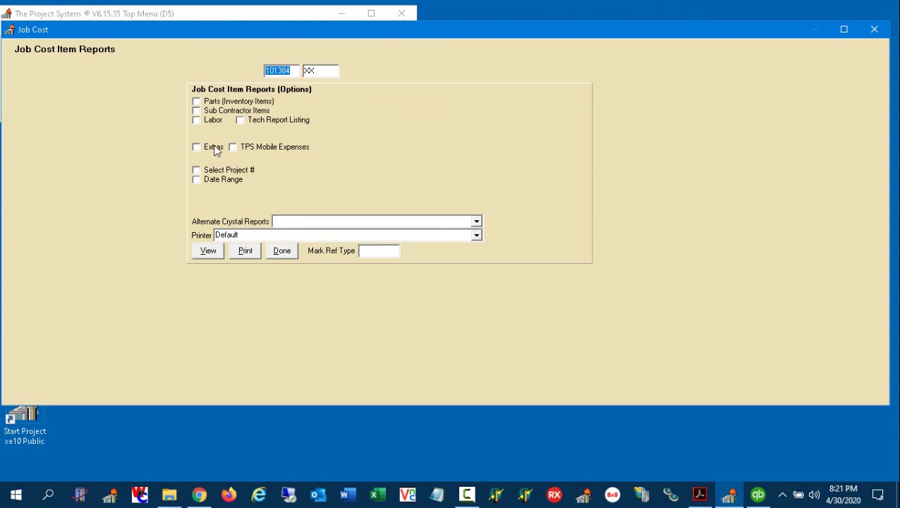
click(215, 147)
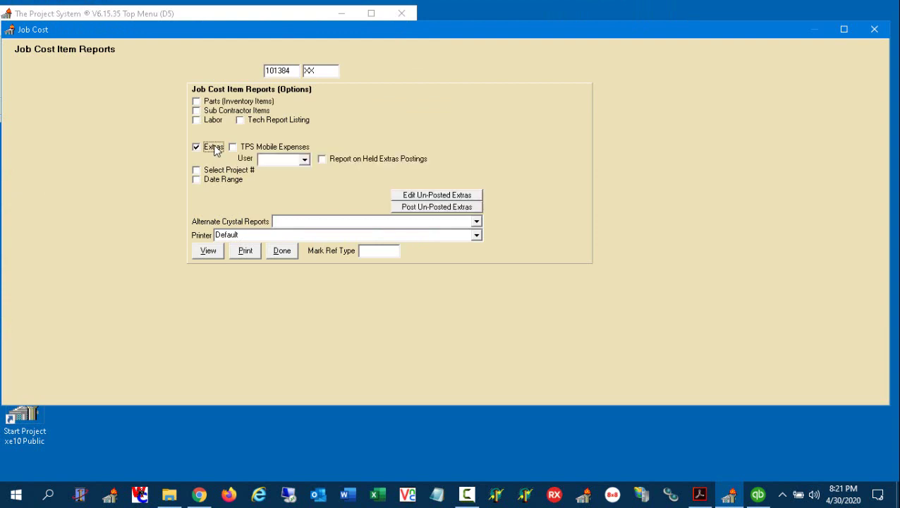
click(466, 198)
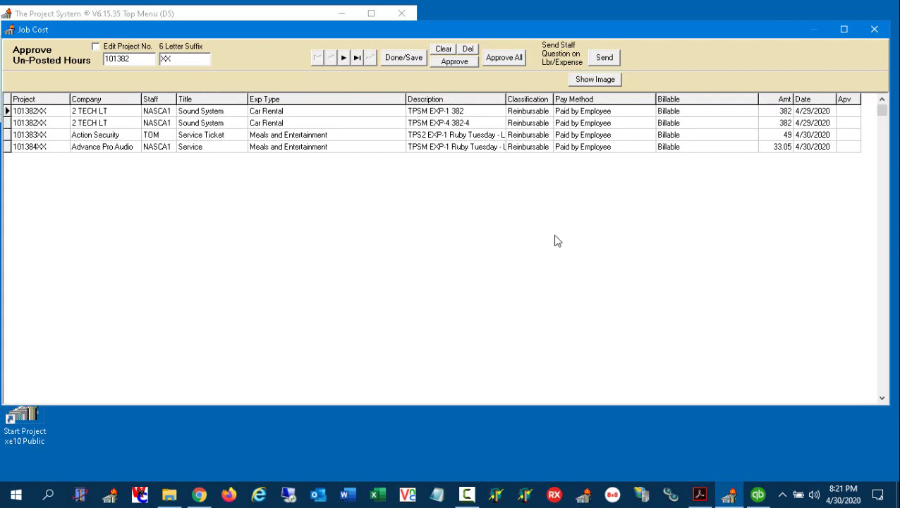
Review the expense rows and widen the Description column to read the full text
click(158, 121)
click(165, 135)
click(167, 148)
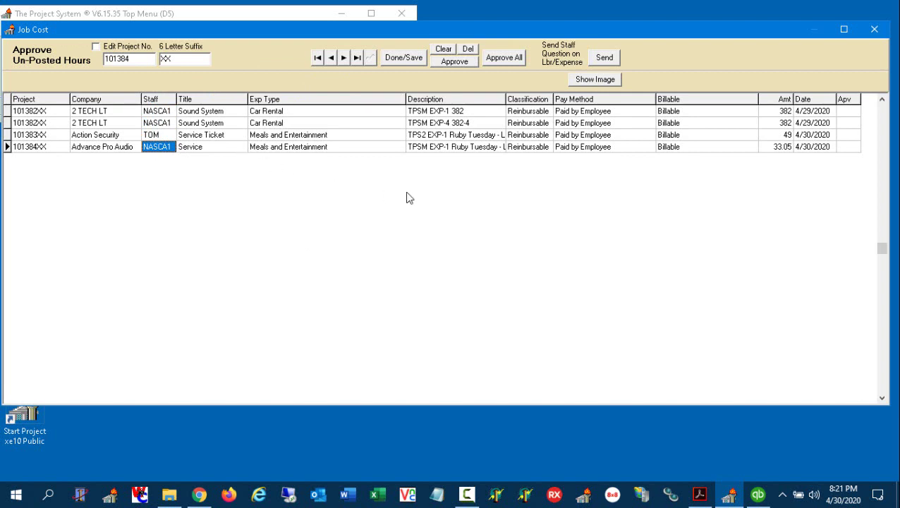
double_click(506, 96)
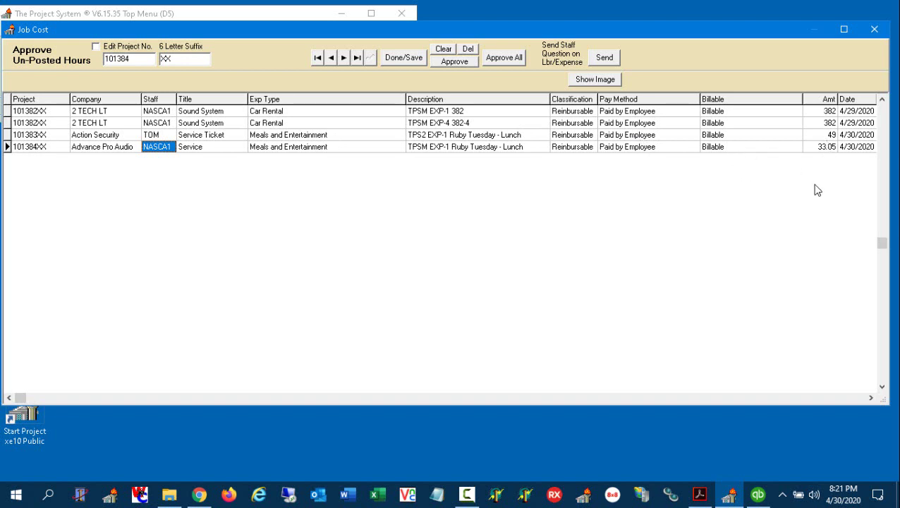
click(823, 113)
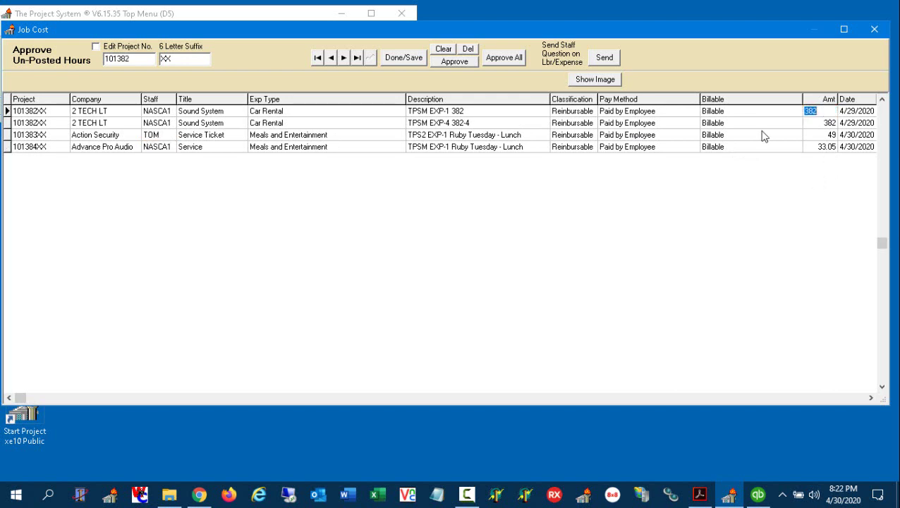
Keep 101383's expense type as Meals and Entertainment and narrow the Billable column to reveal Apv
click(339, 138)
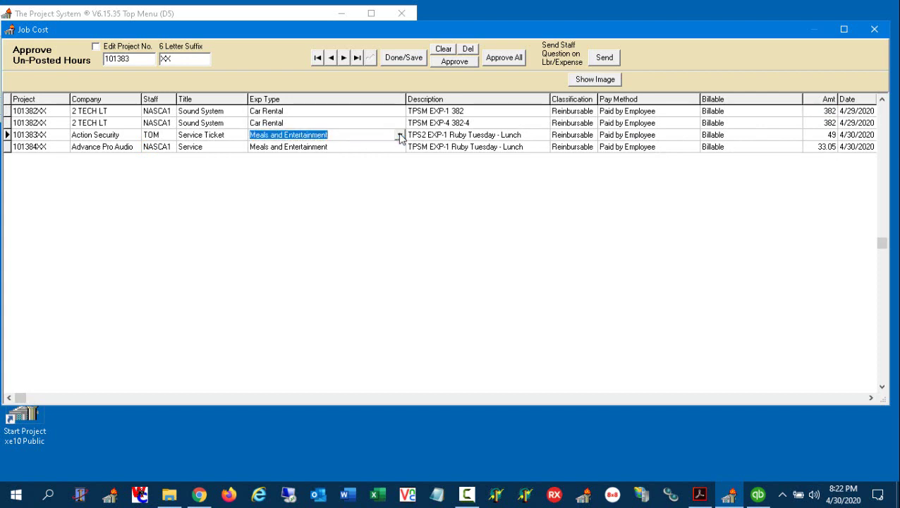
click(400, 136)
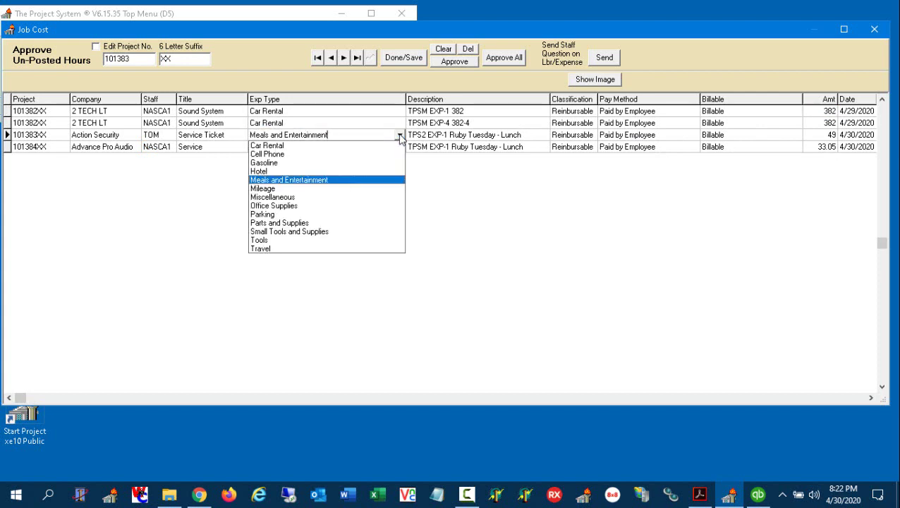
click(361, 185)
click(362, 146)
click(362, 136)
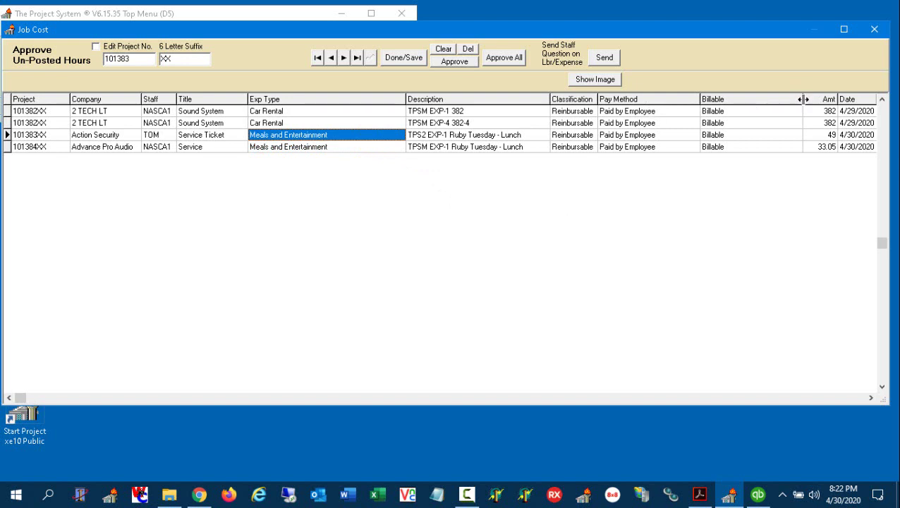
drag(804, 100, 748, 99)
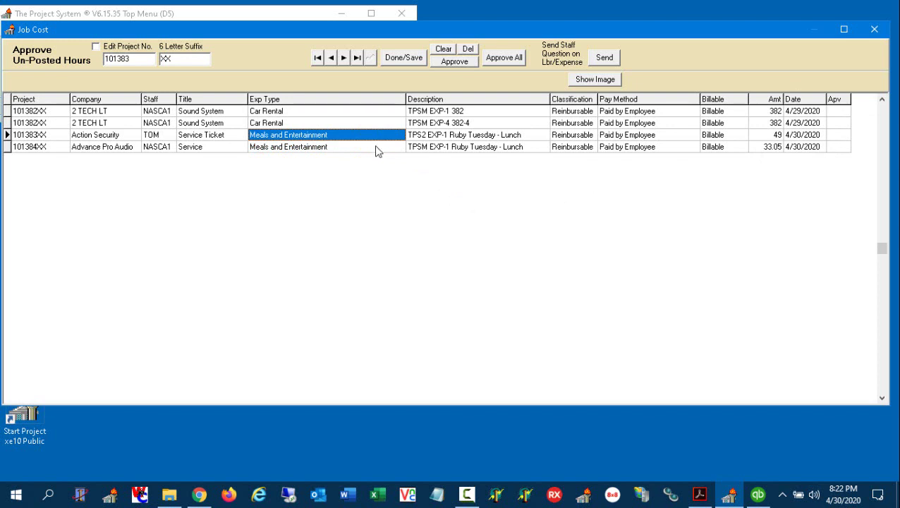
click(346, 150)
click(343, 134)
Approve both 101382 Car Rental lines and the 101383 Meals and Entertainment line
click(340, 111)
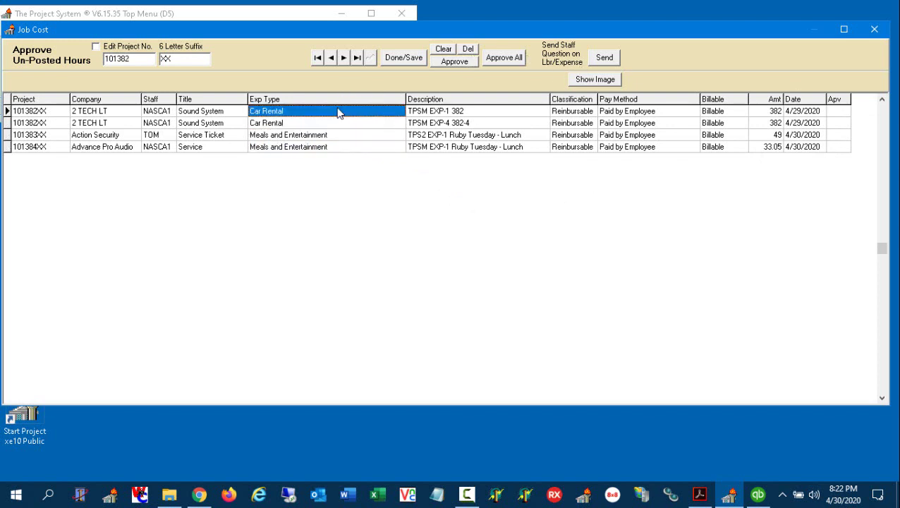
click(462, 64)
click(462, 63)
click(462, 64)
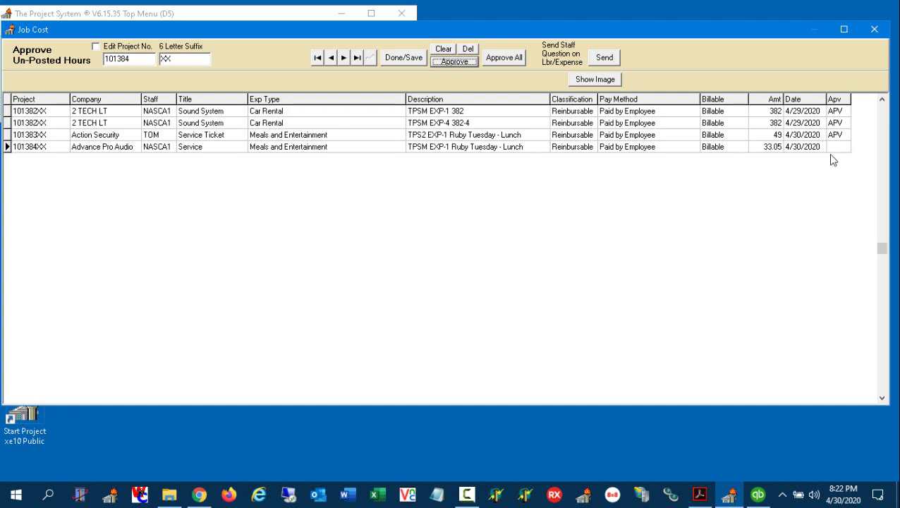
click(594, 80)
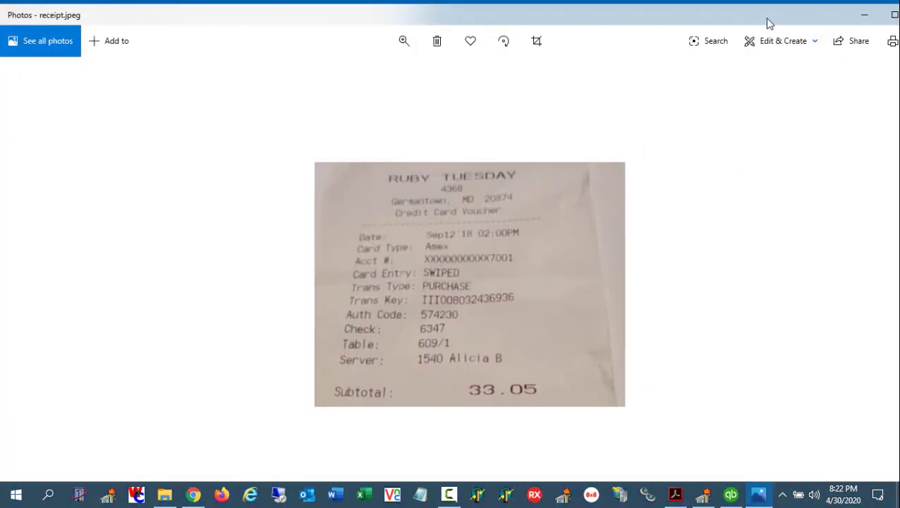
drag(766, 24, 742, 26)
click(895, 17)
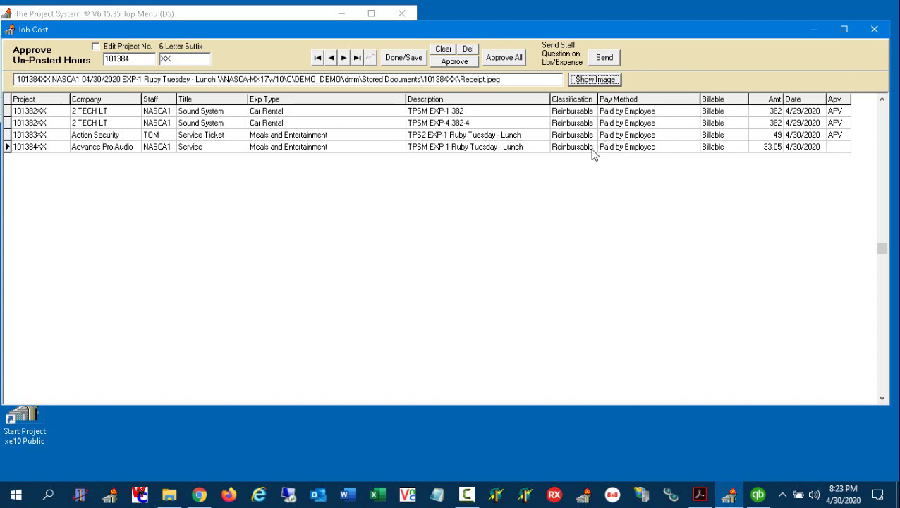
click(164, 150)
click(164, 136)
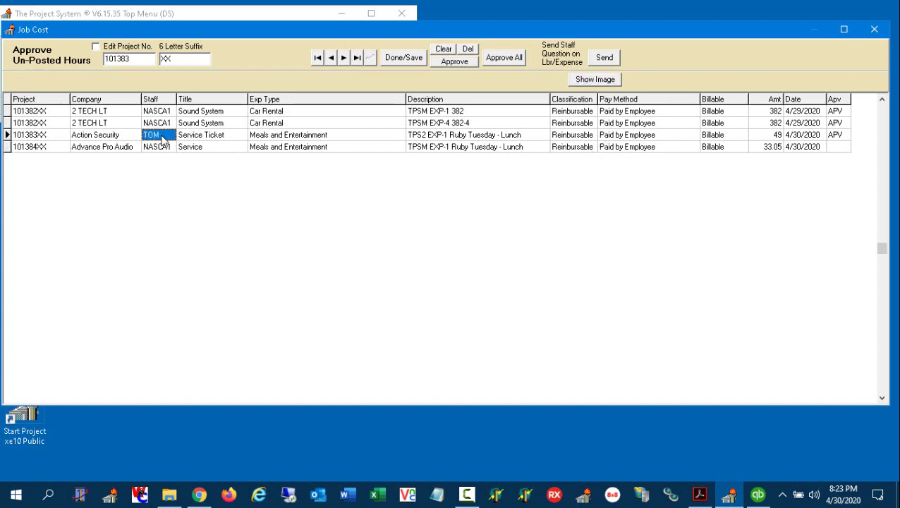
click(164, 150)
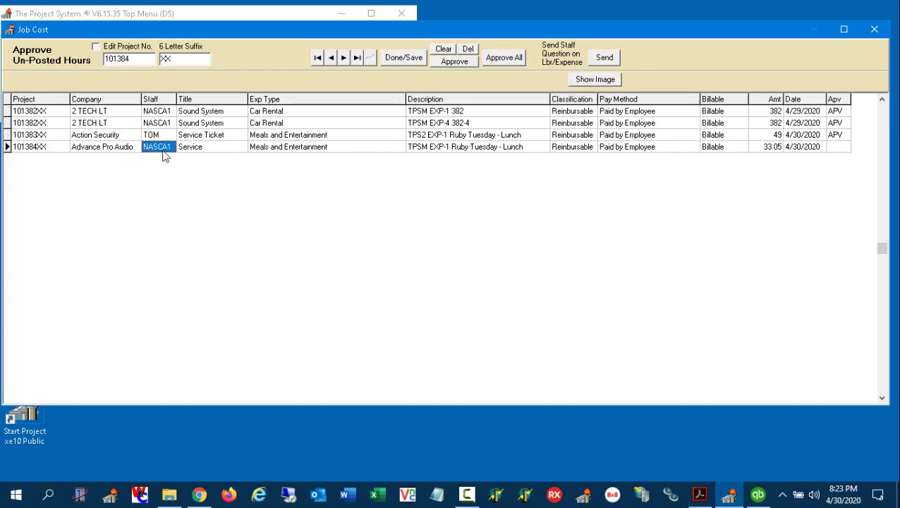
click(604, 59)
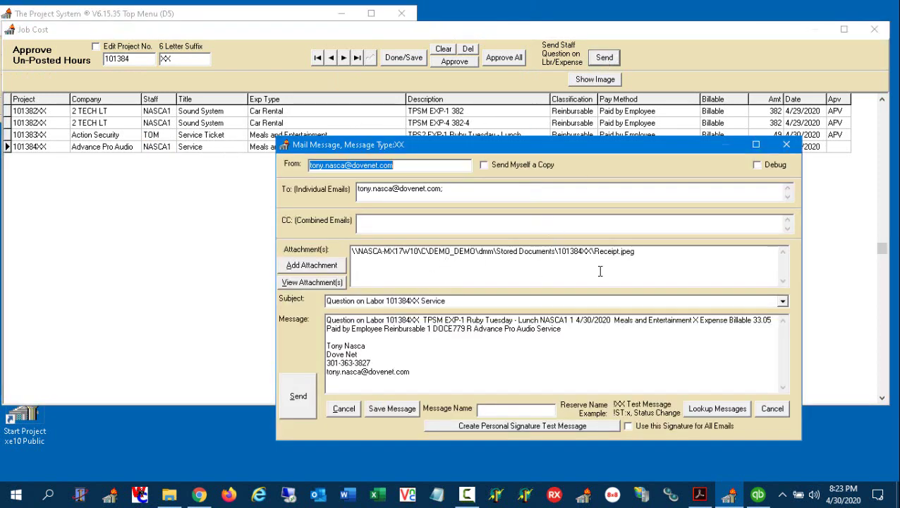
drag(647, 255, 340, 251)
drag(580, 330, 318, 323)
click(342, 336)
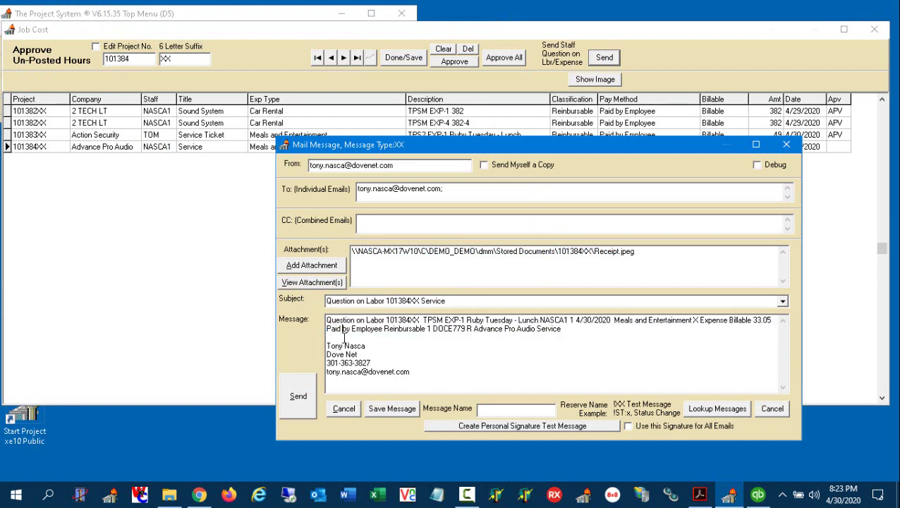
key(Return)
key(Return)
key(Return)
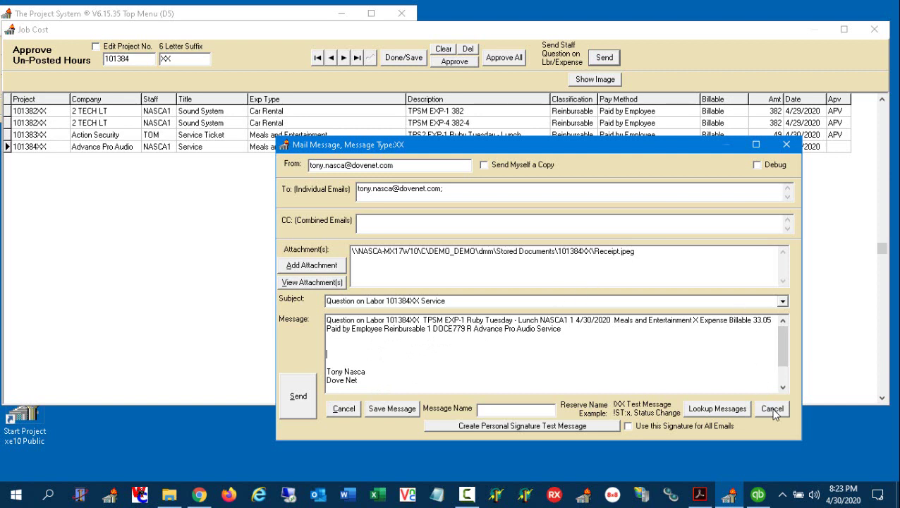
click(786, 145)
Approve the 101384 33.05 meals expense, clear and re-approve the 101383 line, then save
click(835, 147)
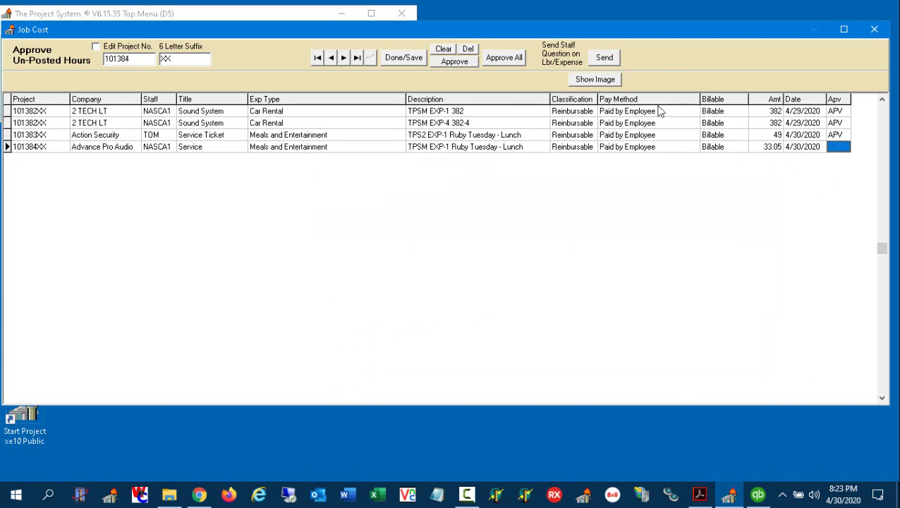
click(465, 63)
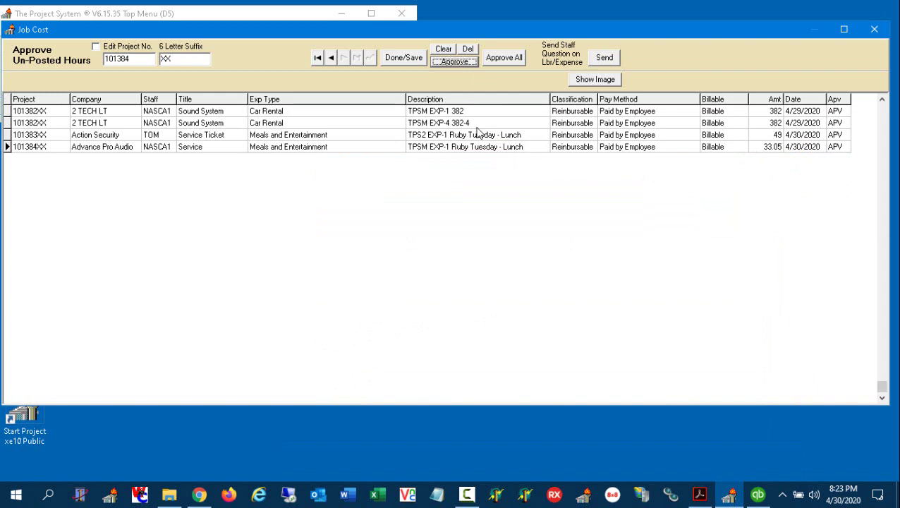
click(522, 135)
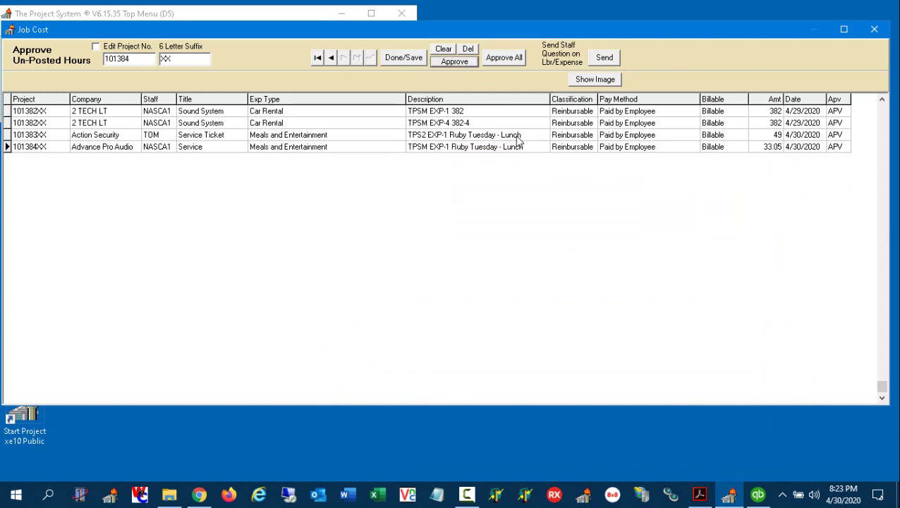
click(444, 50)
click(484, 135)
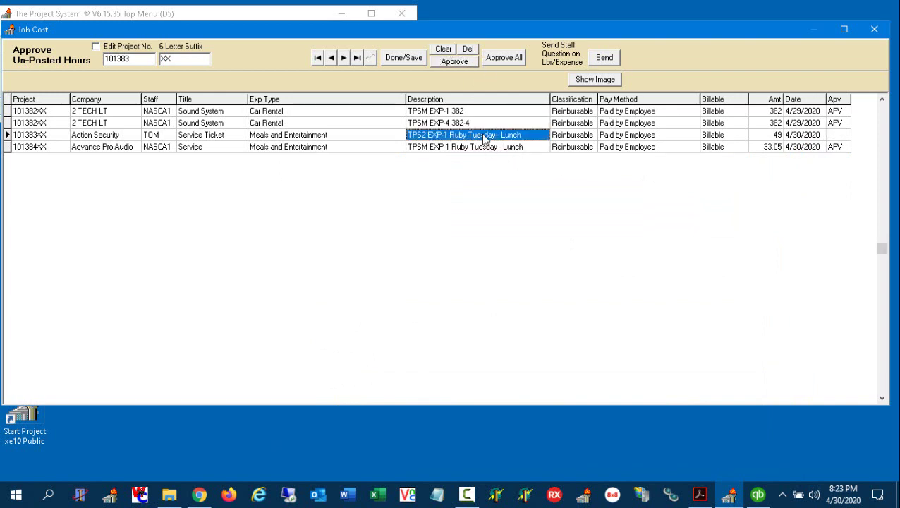
click(458, 62)
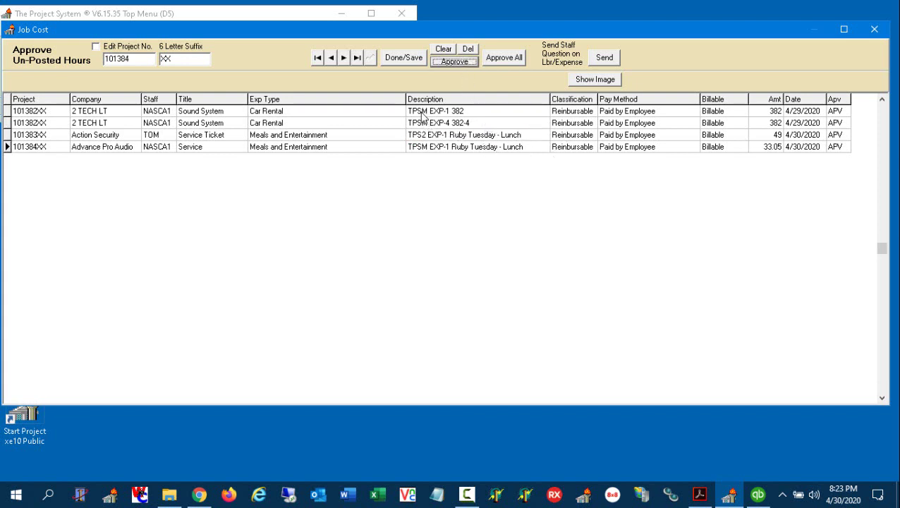
click(404, 59)
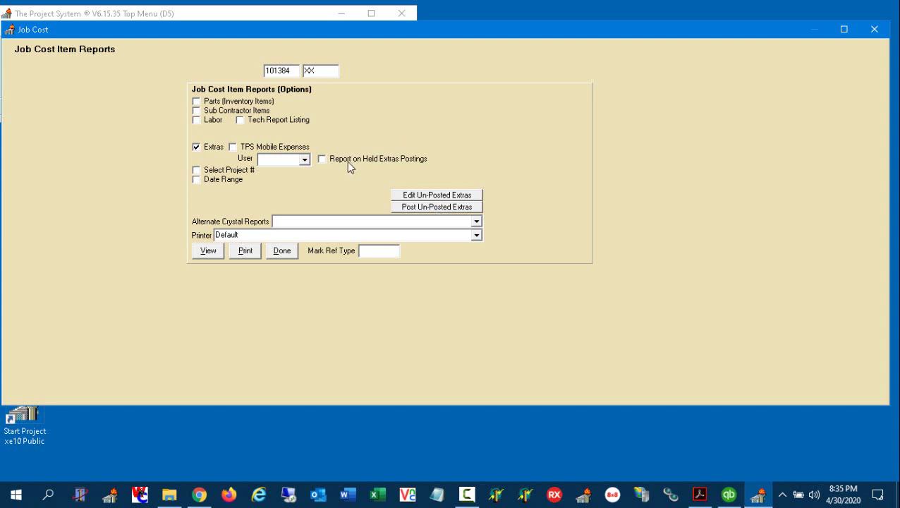
Include held TPS Mobile expenses and preview the reimbursable expense report totalling 846.05
click(354, 165)
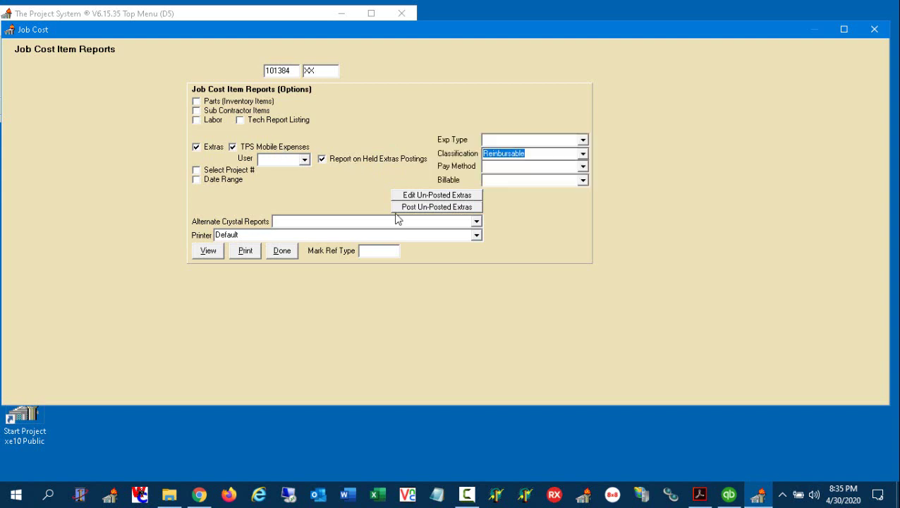
click(207, 252)
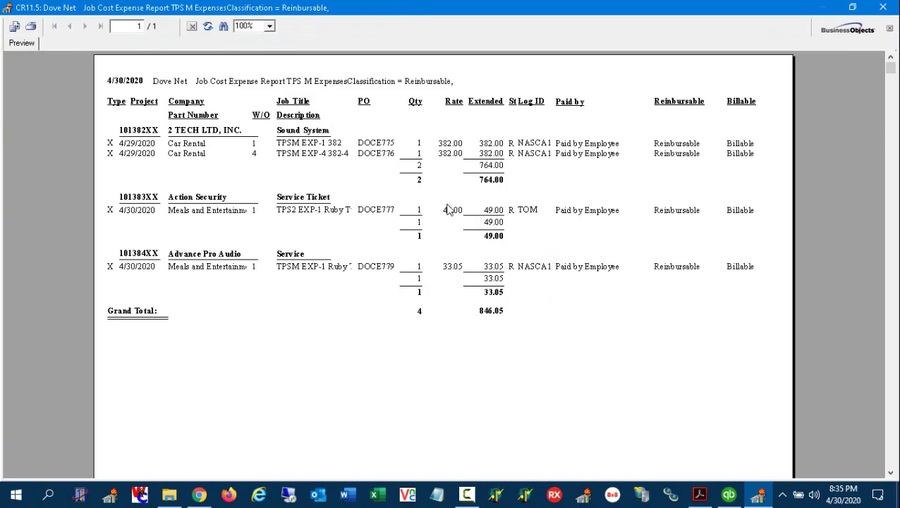
Close the preview and set LS_Job Cost Staff Expense Report.rpt as the alternate report
click(883, 7)
click(477, 223)
click(331, 249)
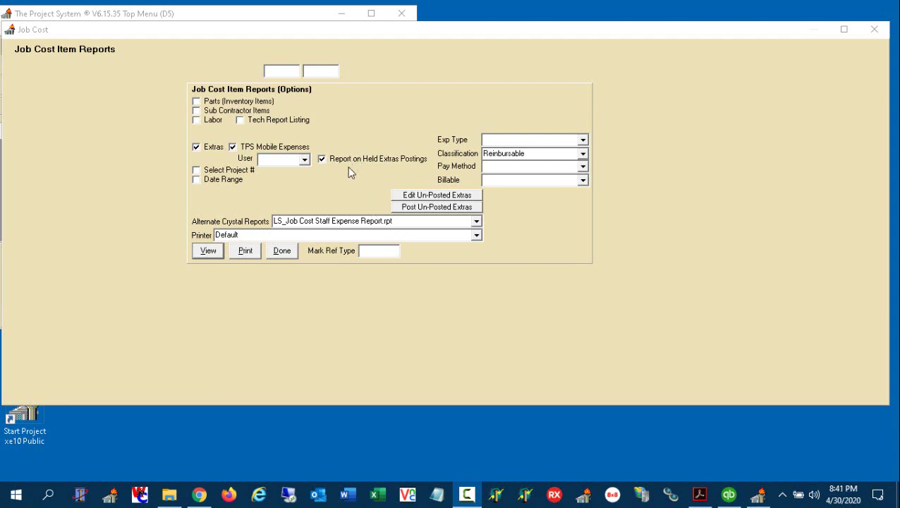
click(223, 179)
click(240, 182)
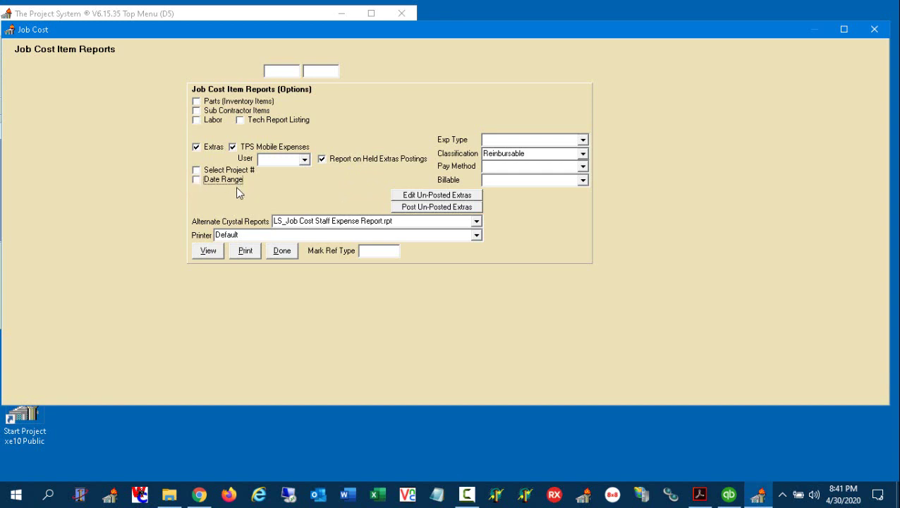
click(215, 254)
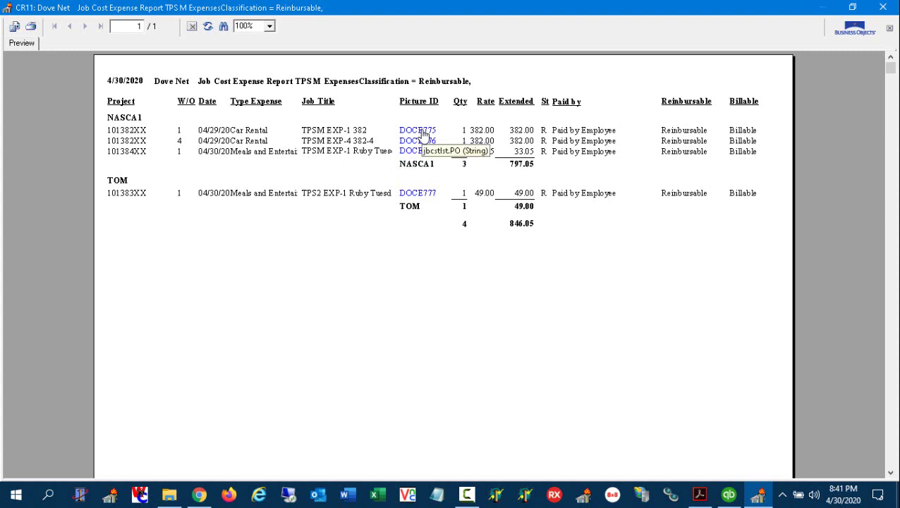
click(424, 134)
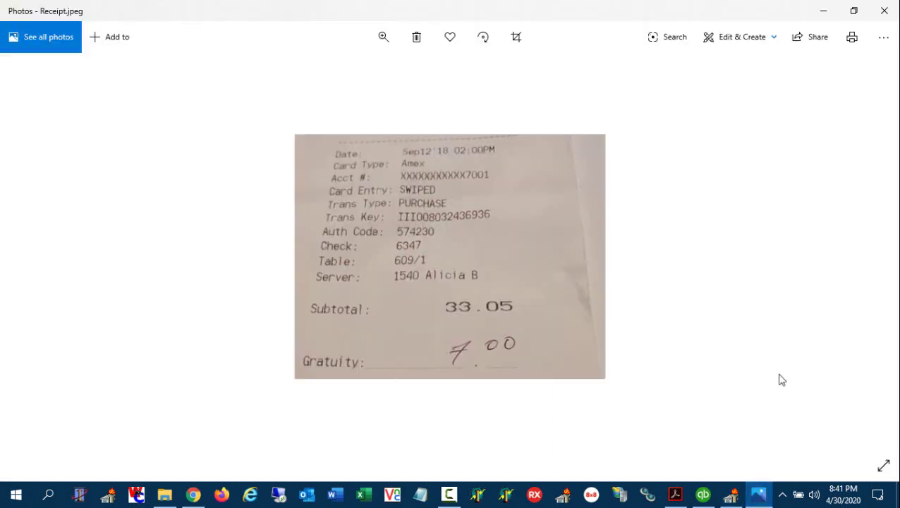
click(886, 11)
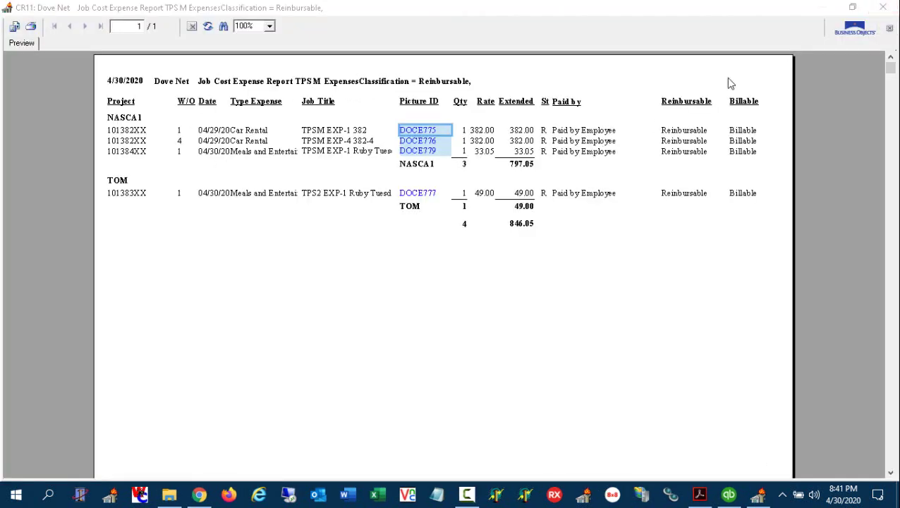
click(886, 9)
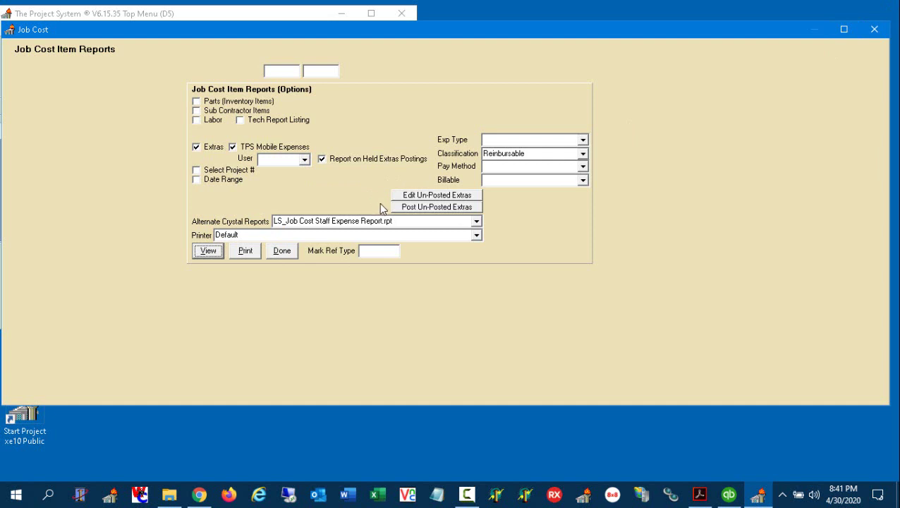
Post the approved un-posted extras to job cost, answering Yes to the confirmation
double_click(543, 154)
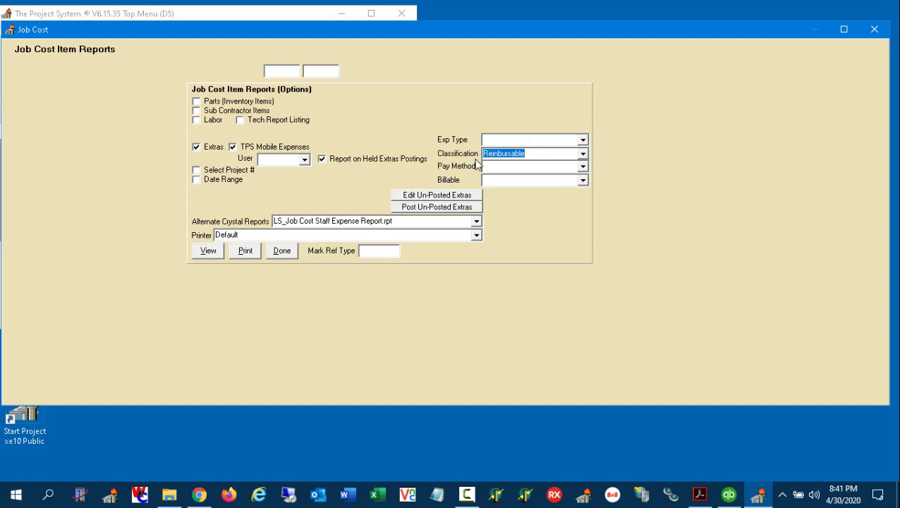
click(434, 208)
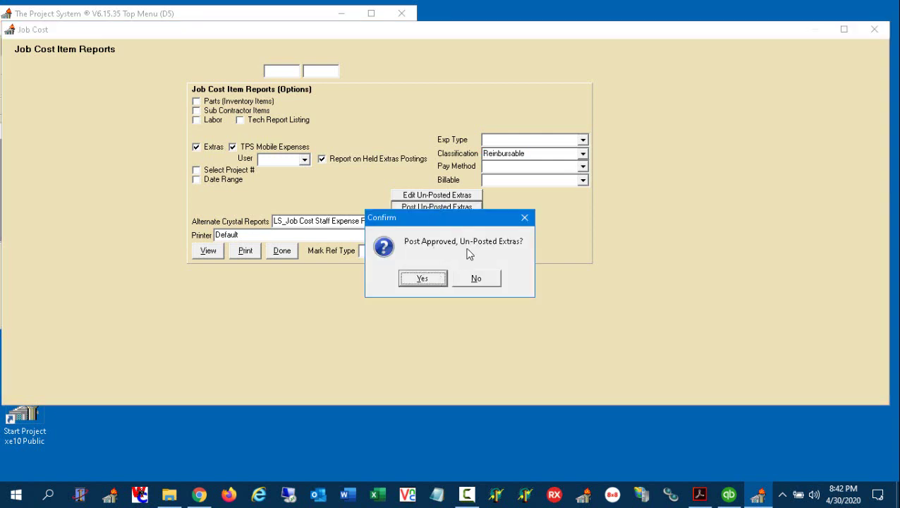
click(434, 278)
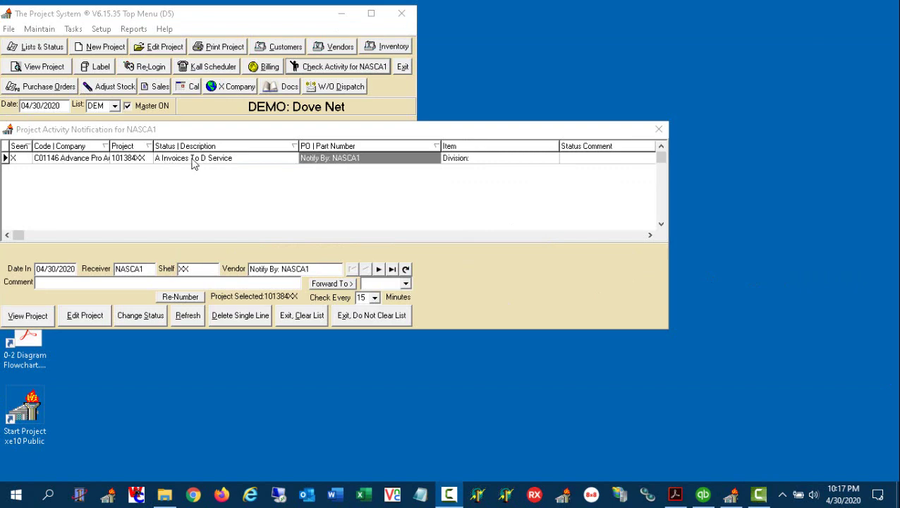
Open project 101384XX's Tech Work Log and preview the signed field work order for WO 1
double_click(192, 158)
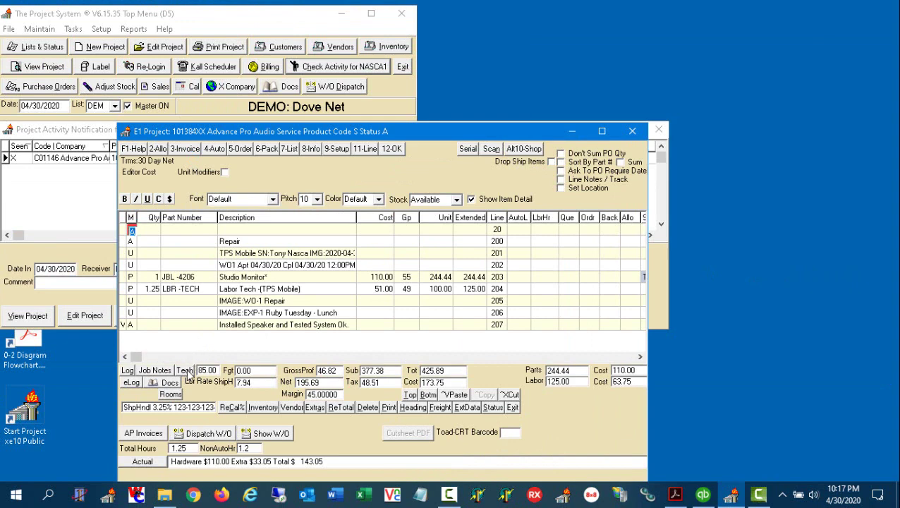
click(185, 369)
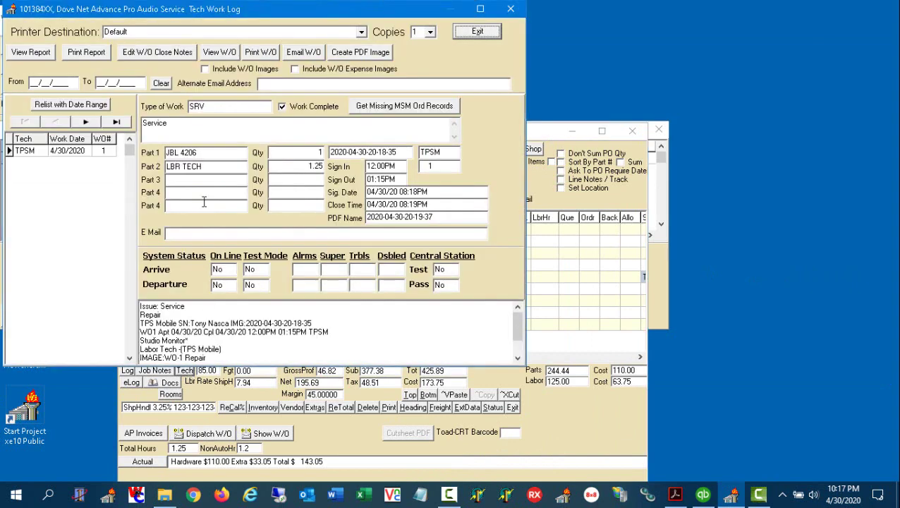
click(94, 150)
click(217, 59)
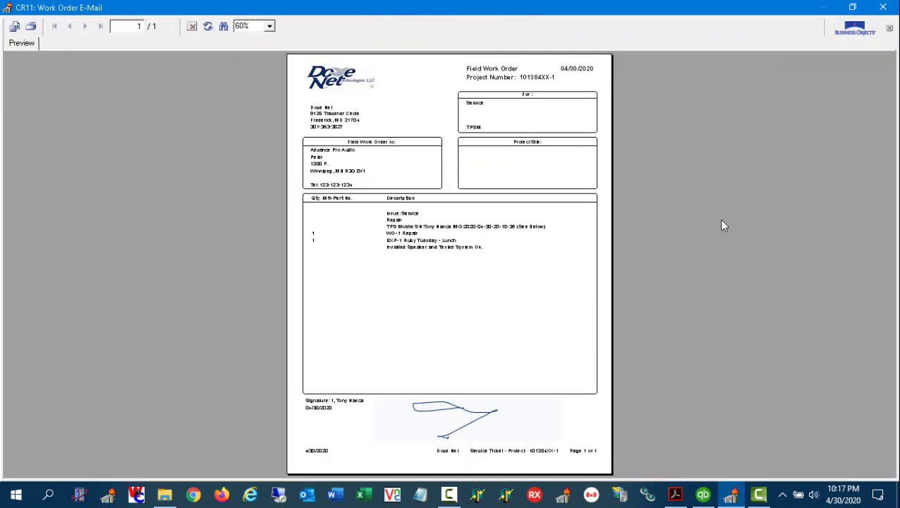
click(883, 7)
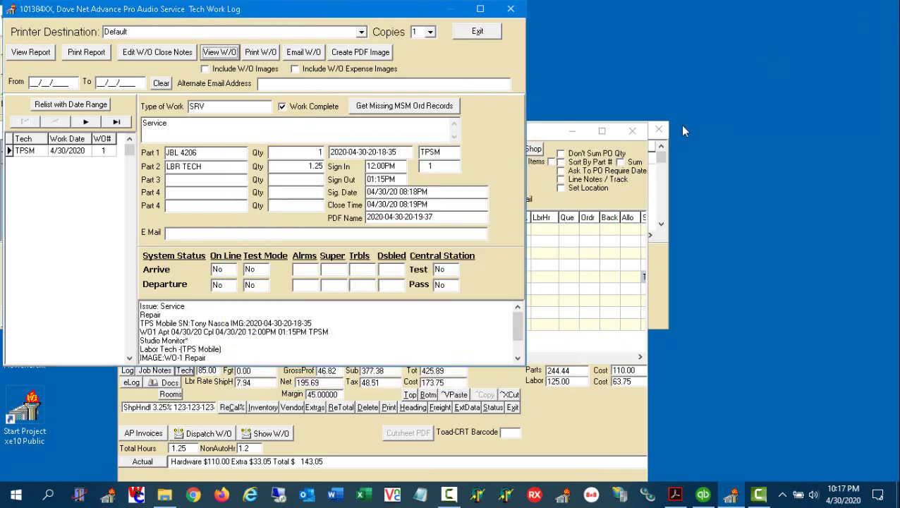
Preview work order 1 with its W/O images, then again with expense images included
click(237, 72)
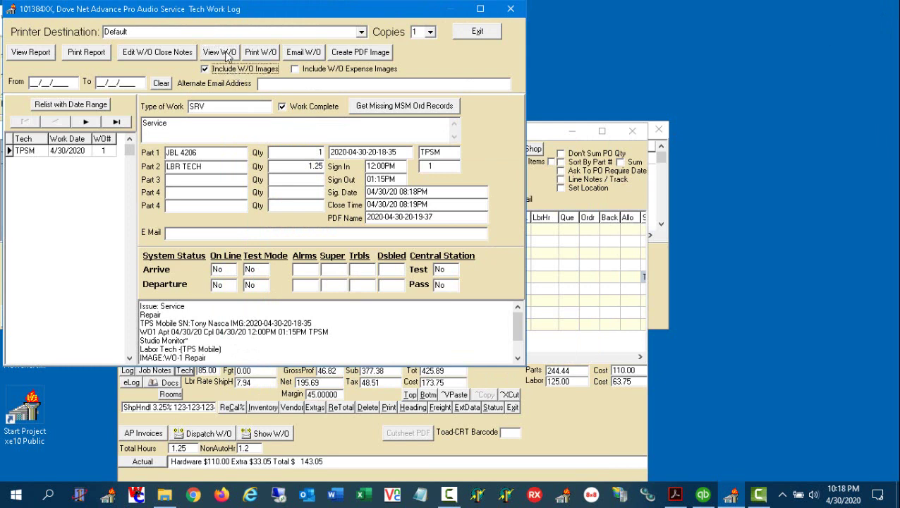
click(232, 56)
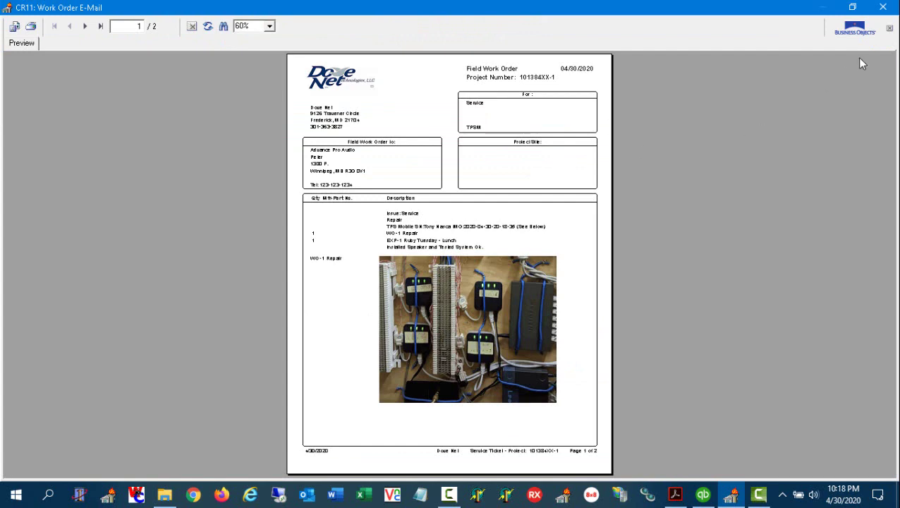
click(882, 7)
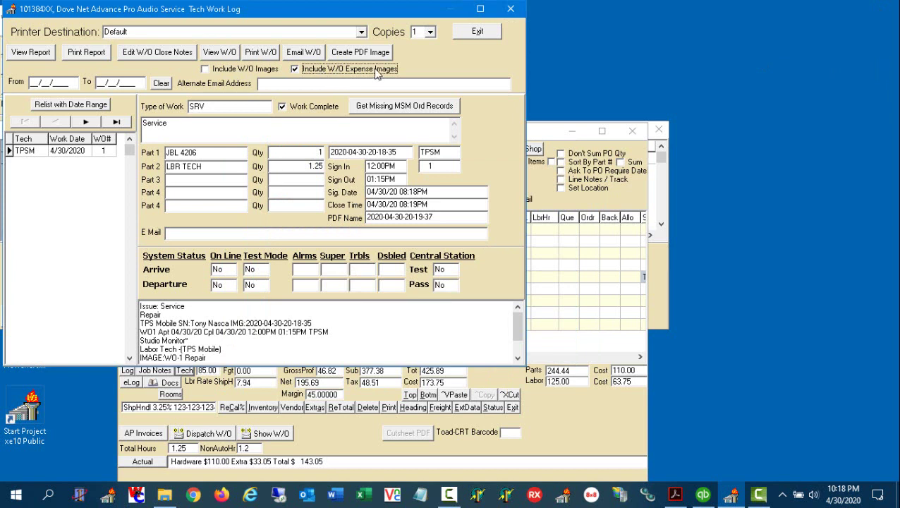
click(249, 69)
click(225, 57)
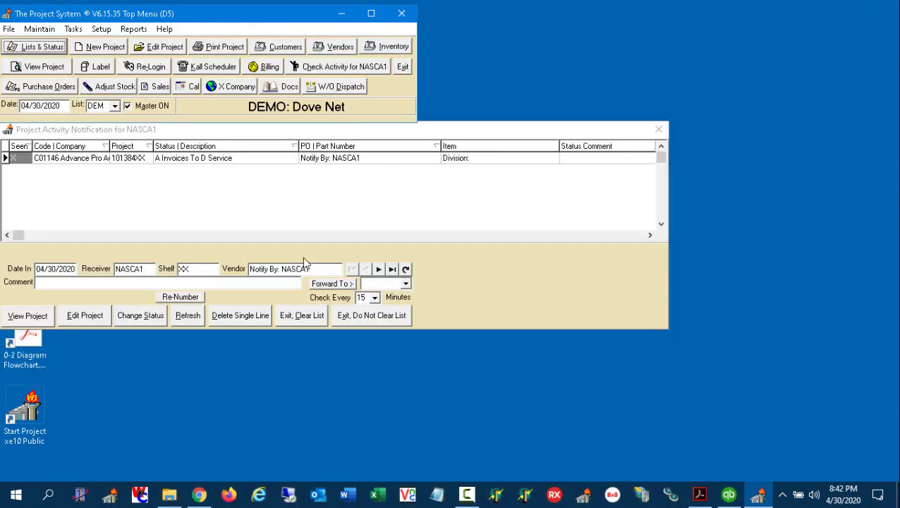
Export the approved vouchers to ApVoucher.iif via the QuickBooks AP Interface, then switch to QuickBooks
click(658, 130)
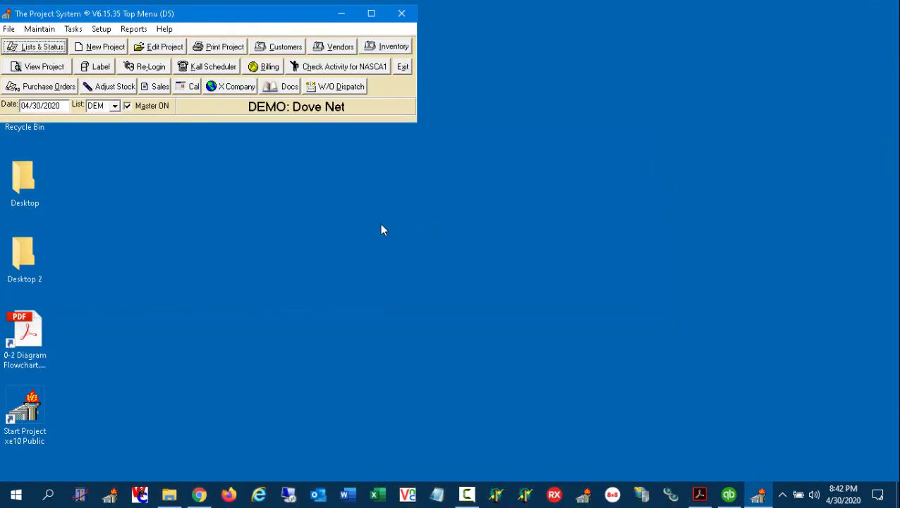
click(73, 28)
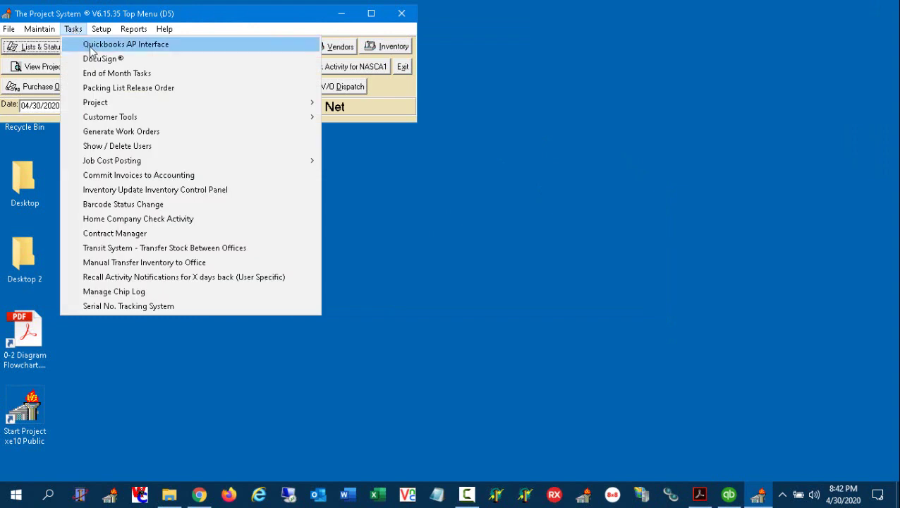
click(92, 45)
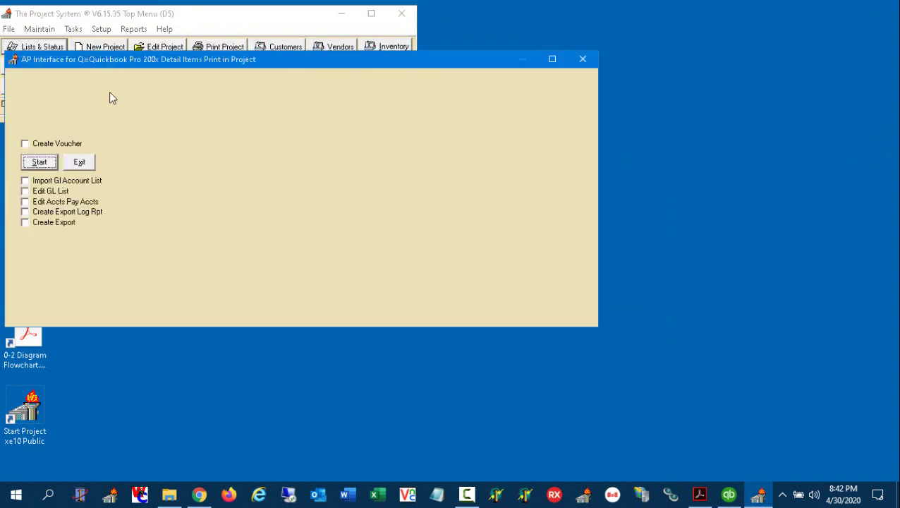
click(55, 225)
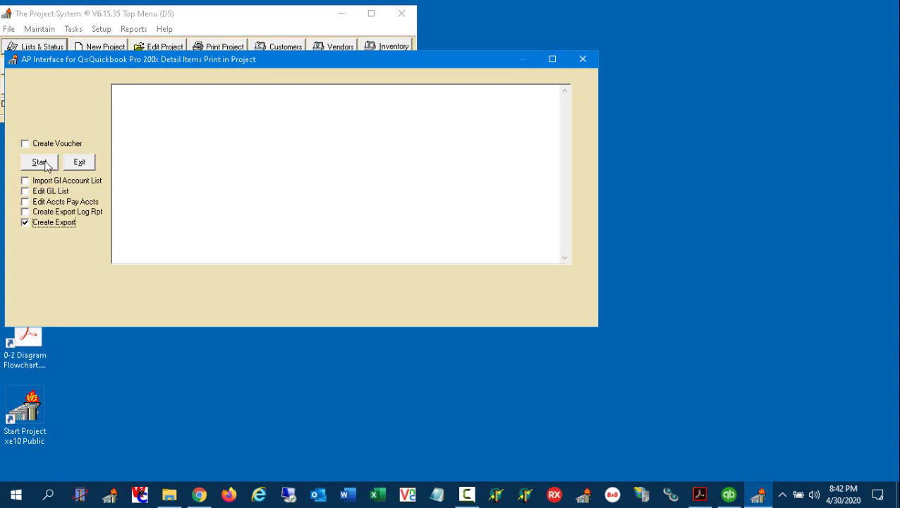
click(41, 163)
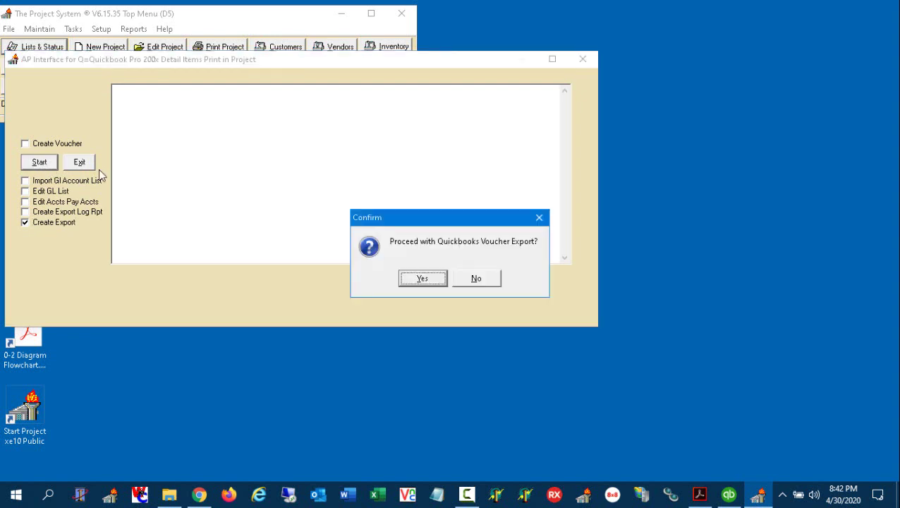
click(417, 281)
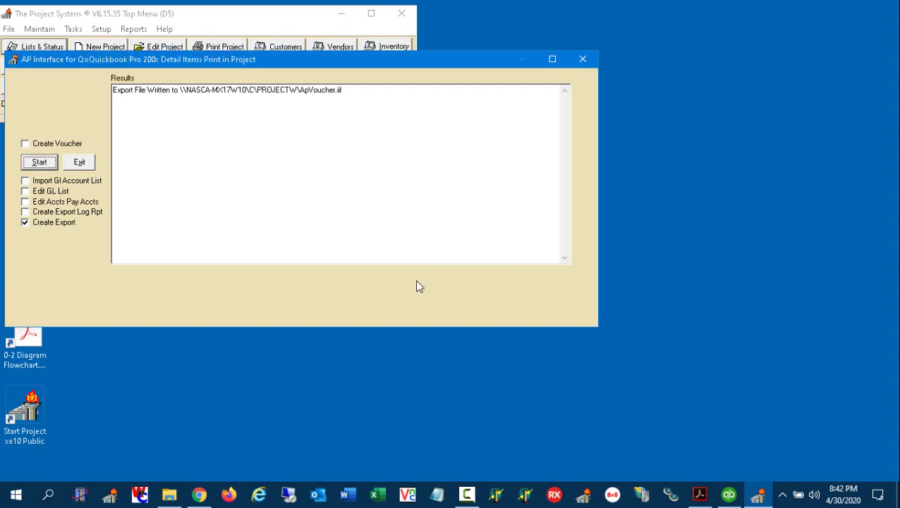
click(583, 59)
click(727, 497)
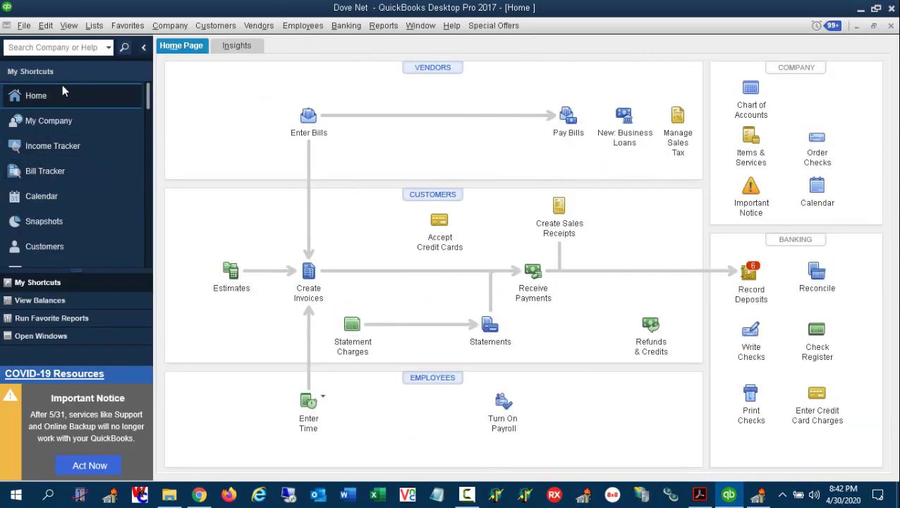
Import ApVoucher.iif through File > Utilities > Import > IIF Files and acknowledge the success message
click(6, 26)
click(23, 25)
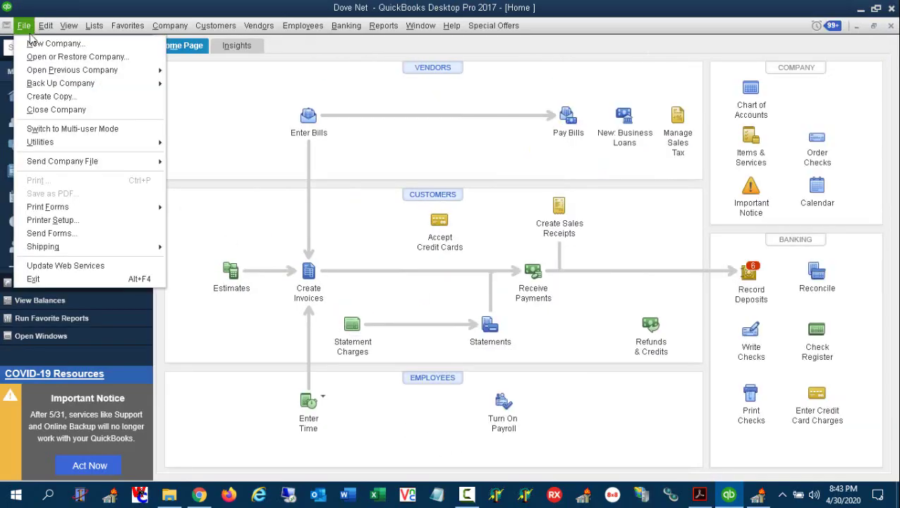
mouse_move(141, 145)
mouse_move(395, 142)
click(418, 153)
double_click(153, 102)
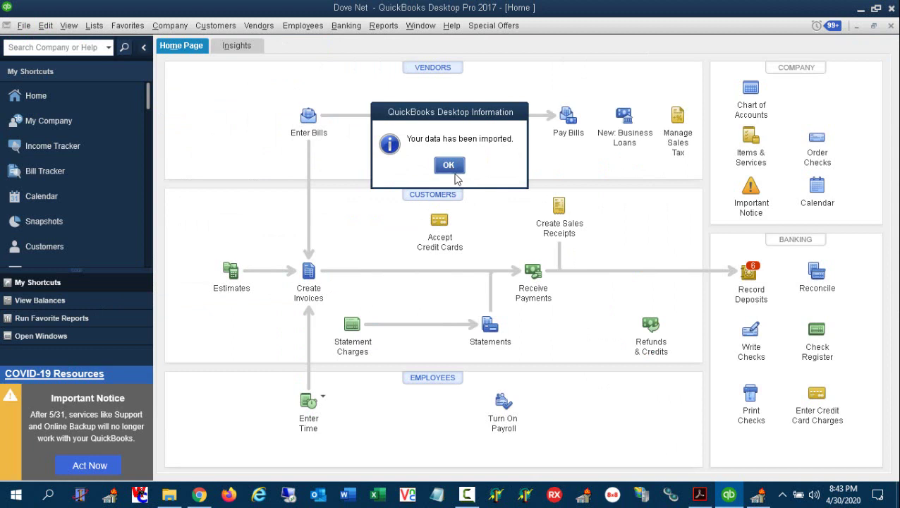
click(449, 166)
click(258, 26)
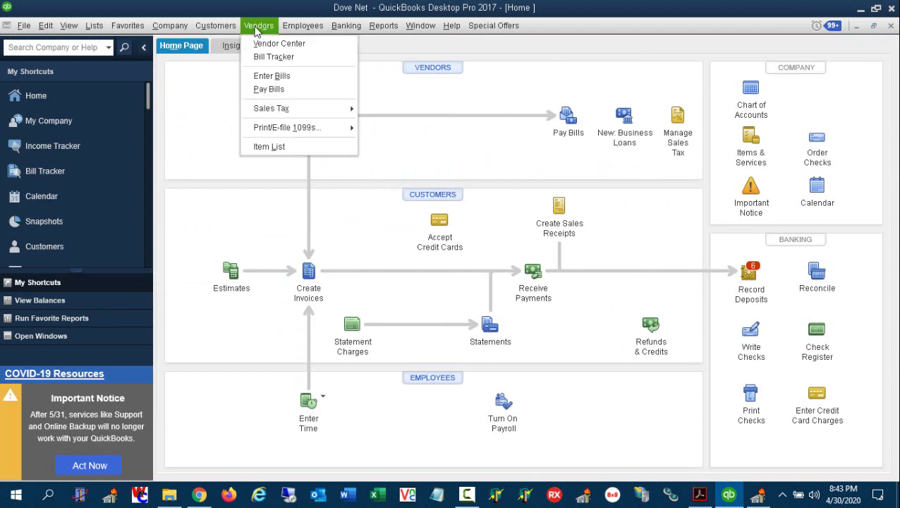
In Enter Bills, page back from the latest imported bill to the 04/29/2020 Cell Phone bill for 3,812.00
click(312, 82)
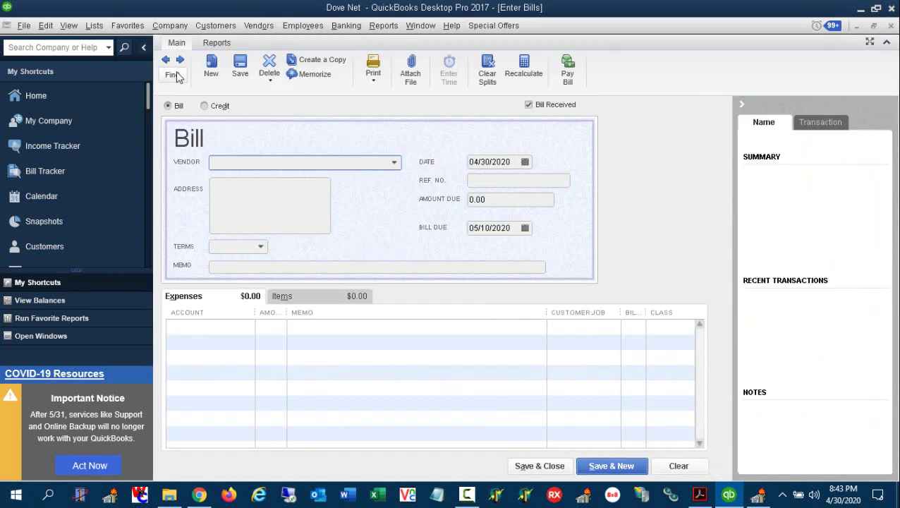
click(166, 61)
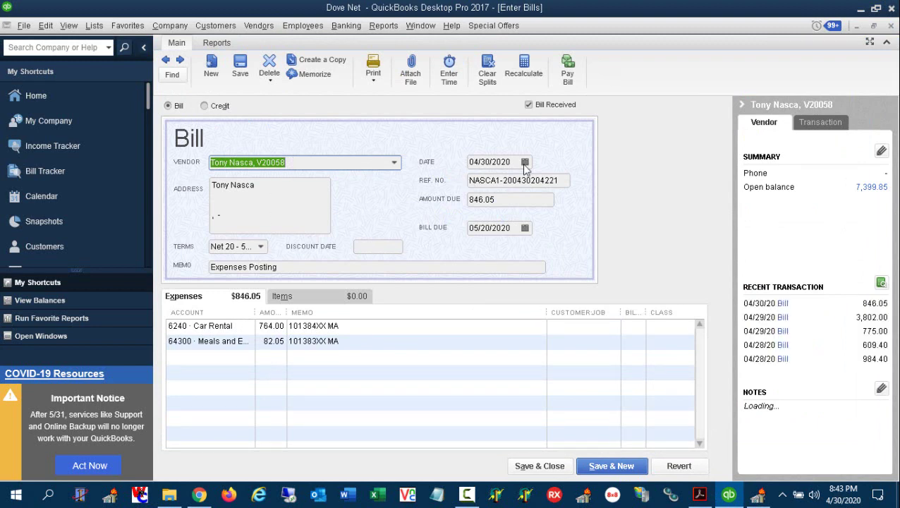
drag(562, 180, 505, 182)
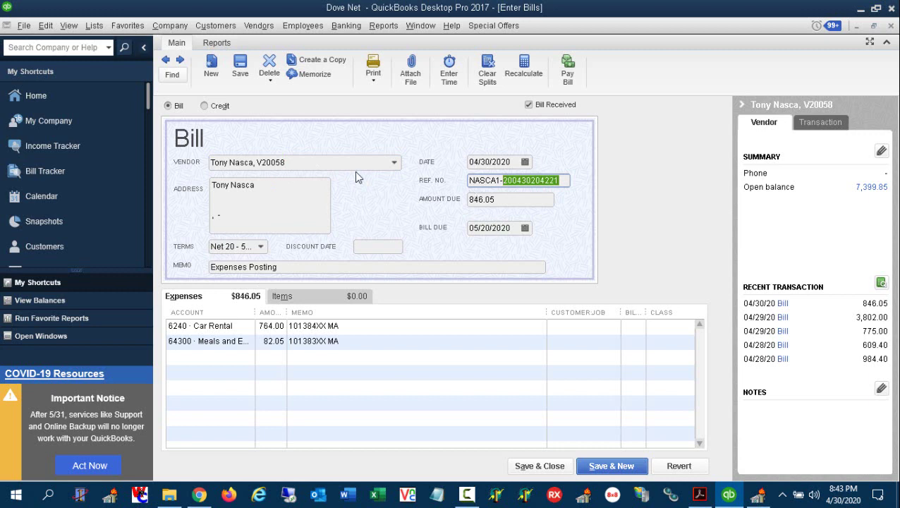
click(167, 62)
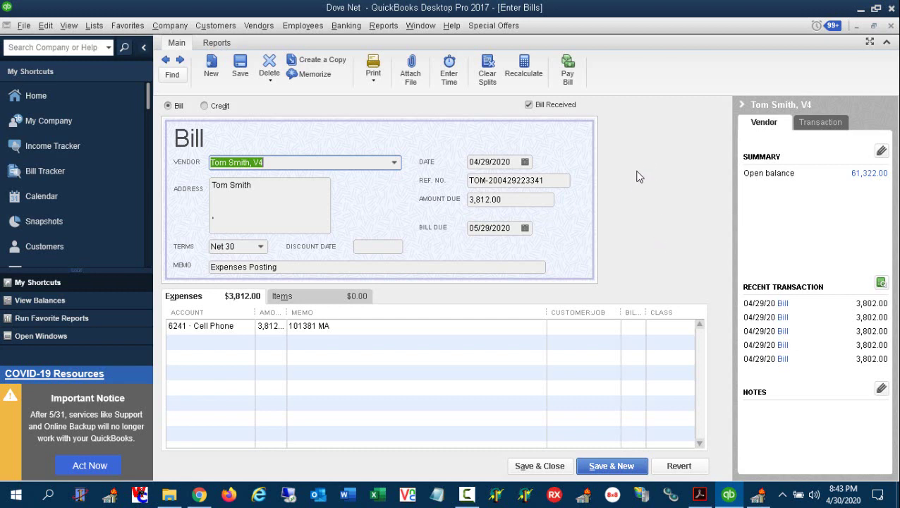
click(860, 9)
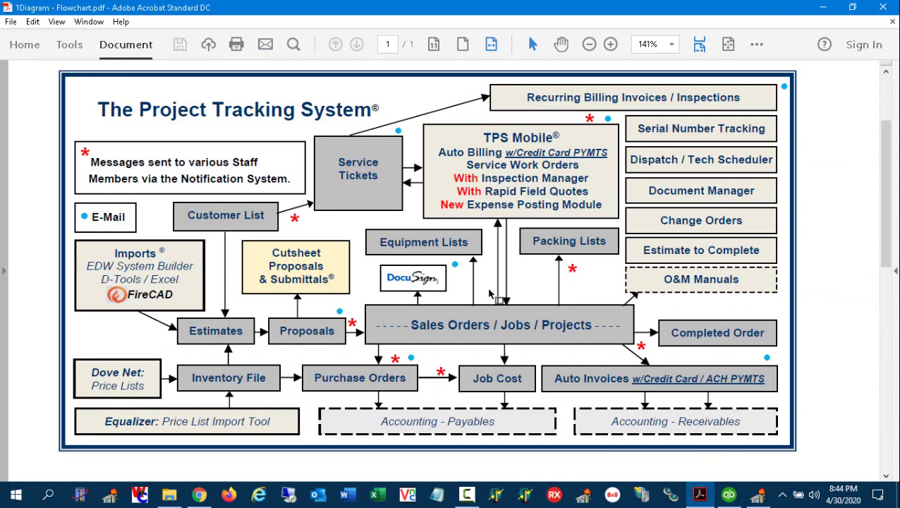